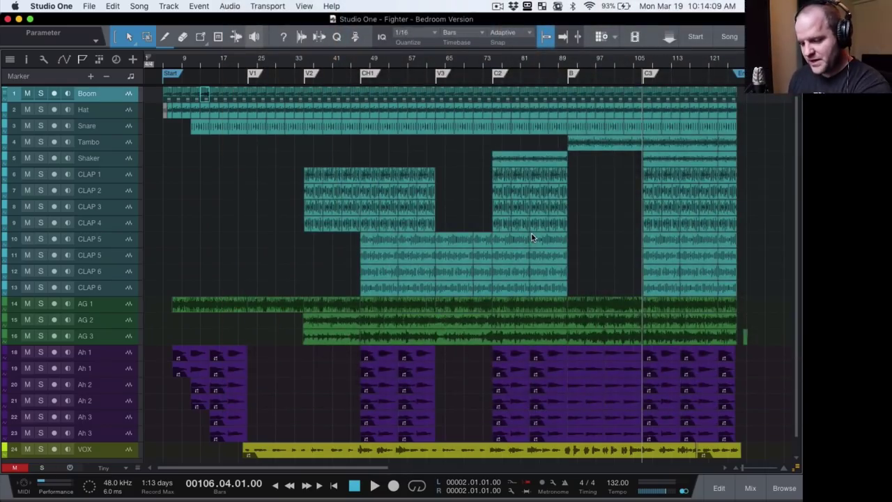
# Open the mixer console and check the PERC bus and Ah 3 channels.
pyautogui.press('F3')
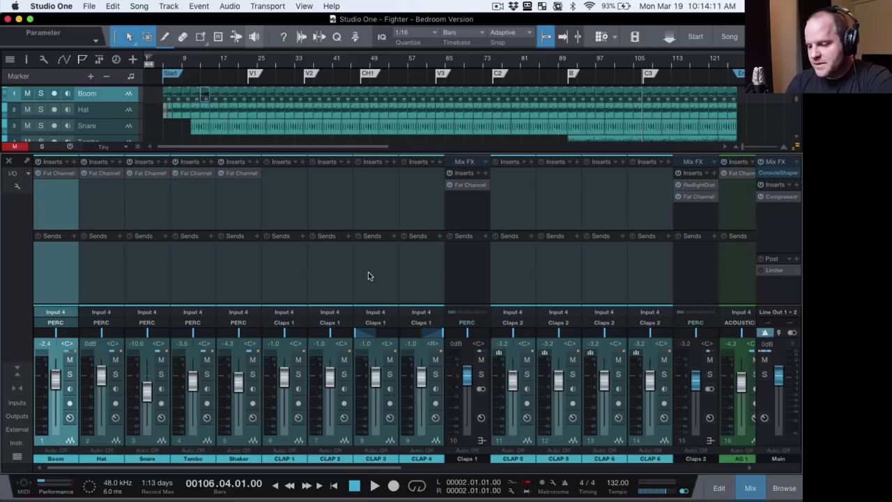
pyautogui.hscroll(3, 259, 280)
pyautogui.hscroll(10, 259, 280)
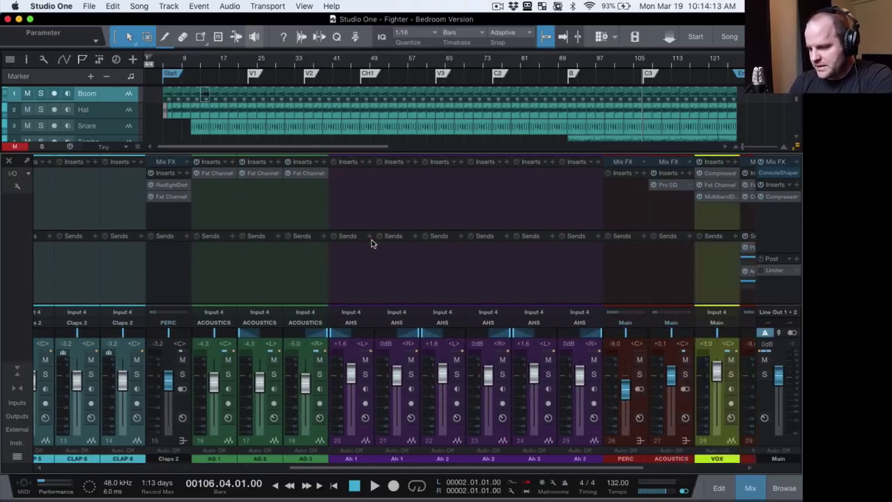
pyautogui.click(458, 277)
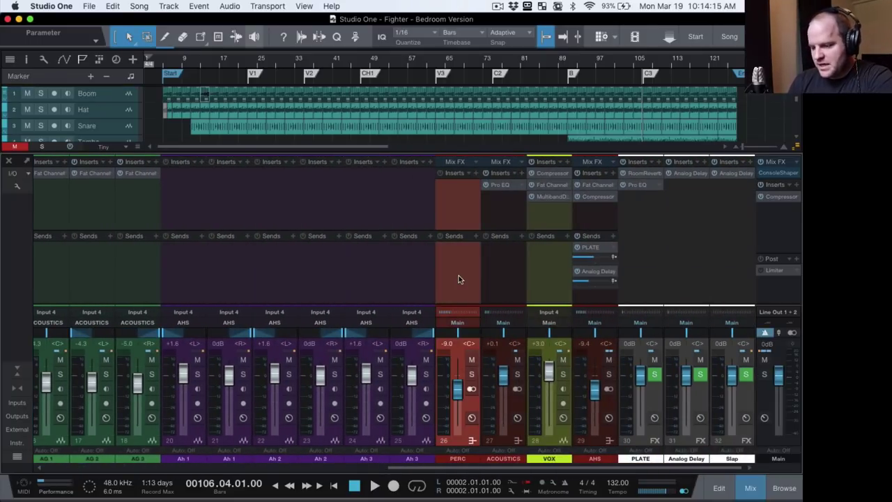
pyautogui.click(420, 284)
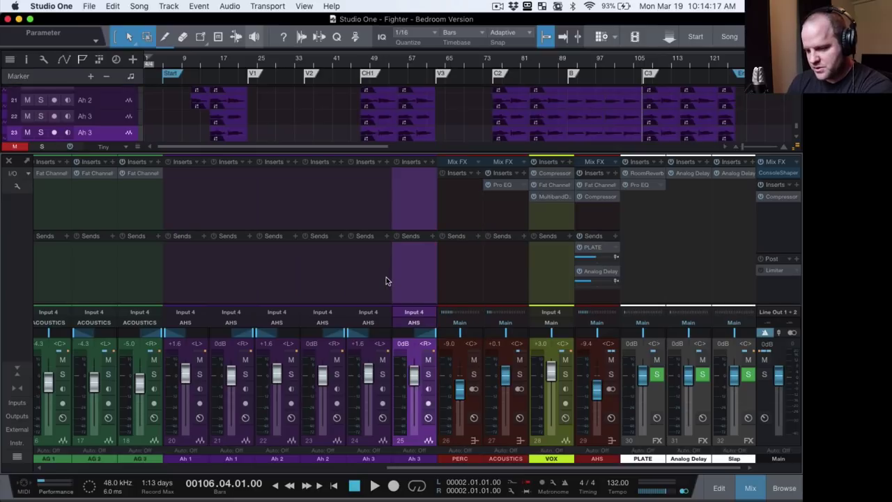
pyautogui.hscroll(-10, 414, 277)
pyautogui.hscroll(-5, 415, 276)
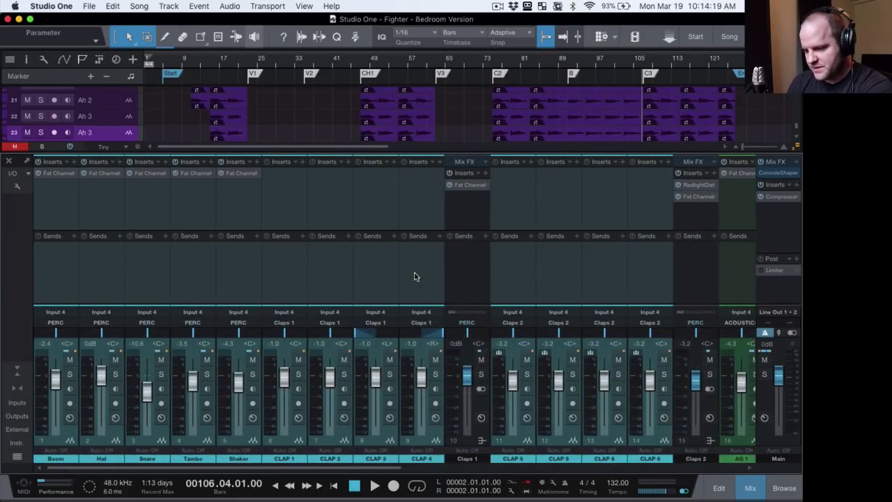
# Review the Boom, Shaker, CLAP 1–6 channels and the Claps 1 bus.
pyautogui.click(40, 286)
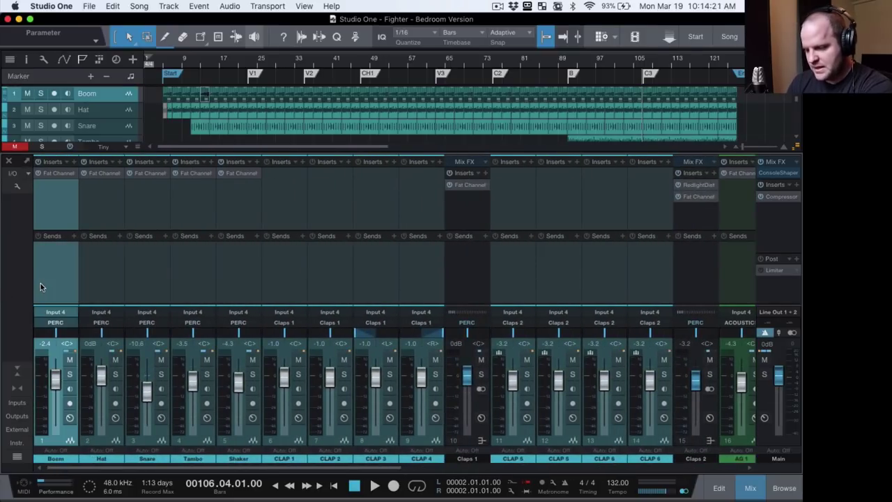
pyautogui.click(242, 273)
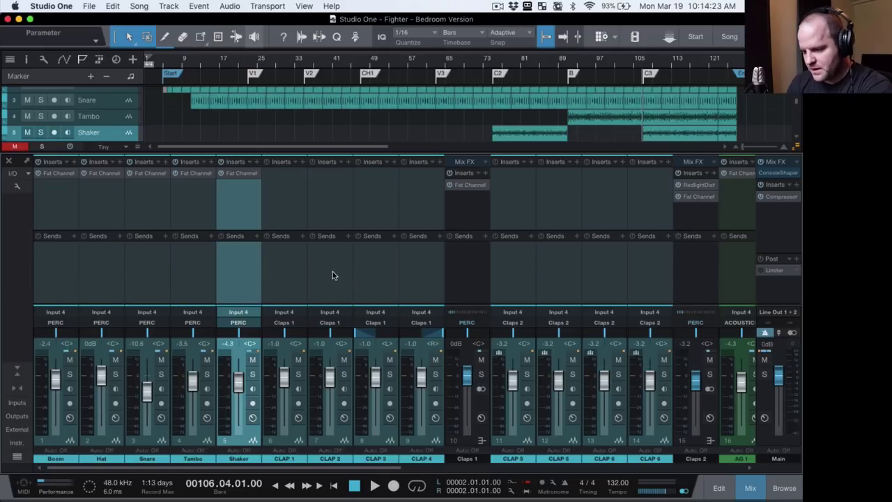
pyautogui.click(294, 277)
pyautogui.keyDown('shift'); pyautogui.click(422, 274); pyautogui.keyUp('shift')
pyautogui.click(461, 269)
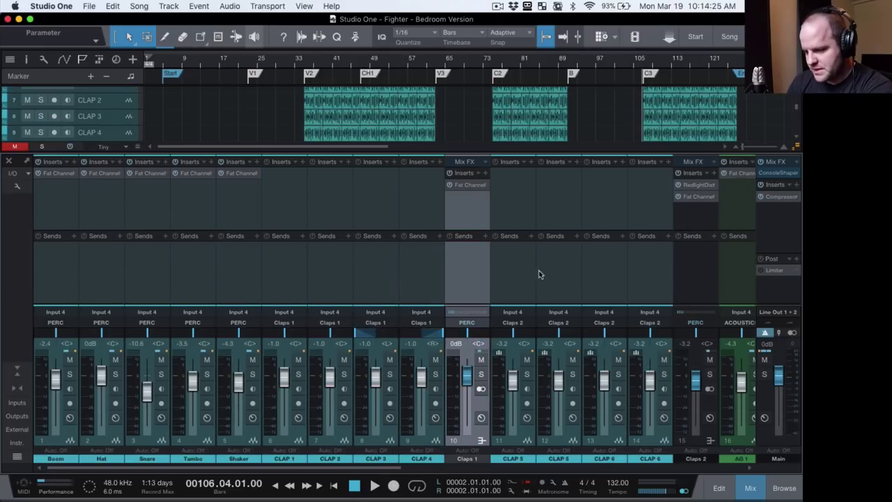
pyautogui.click(518, 275)
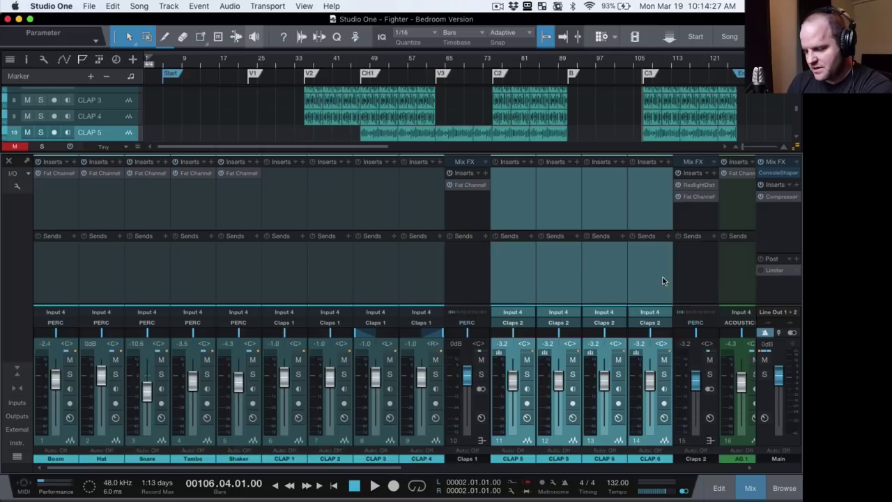
# Review AG 1–3, the Ah channels, and the PERC through AHS group buses.
pyautogui.hscroll(10, 663, 281)
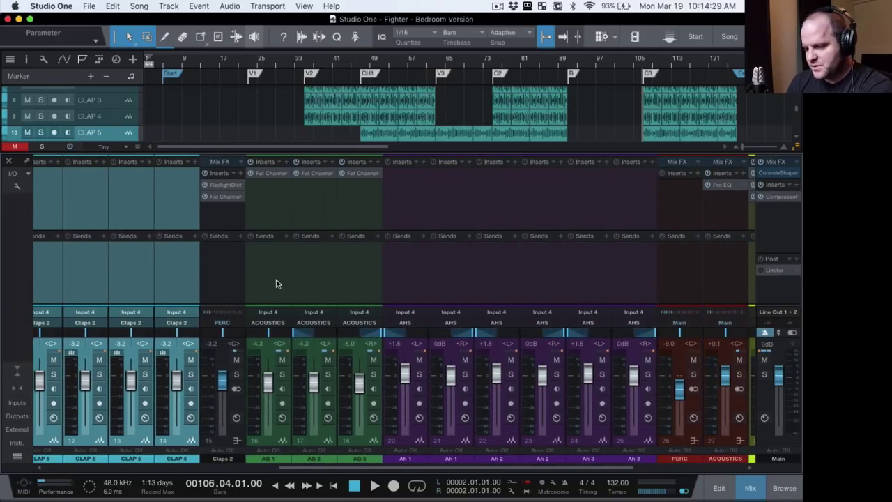
pyautogui.click(276, 281)
pyautogui.keyDown('shift'); pyautogui.click(379, 279); pyautogui.keyUp('shift')
pyautogui.click(422, 276)
pyautogui.hscroll(5, 427, 279)
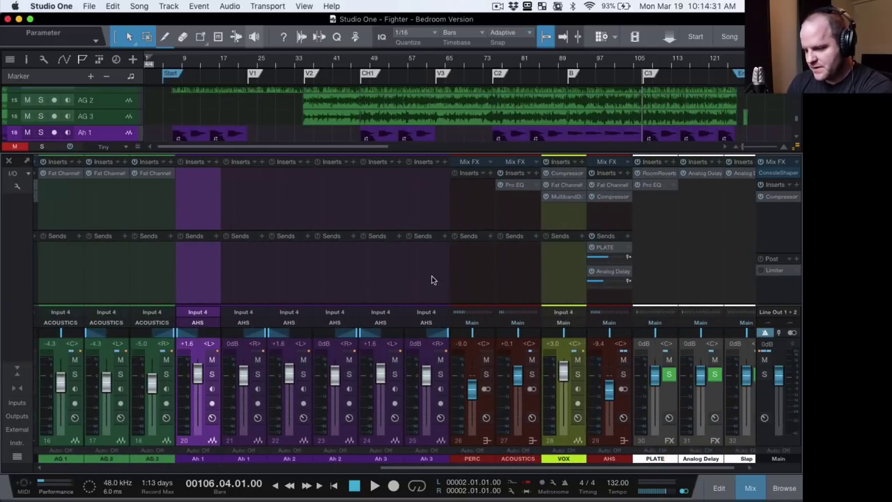
pyautogui.keyDown('shift'); pyautogui.click(418, 275); pyautogui.keyUp('shift')
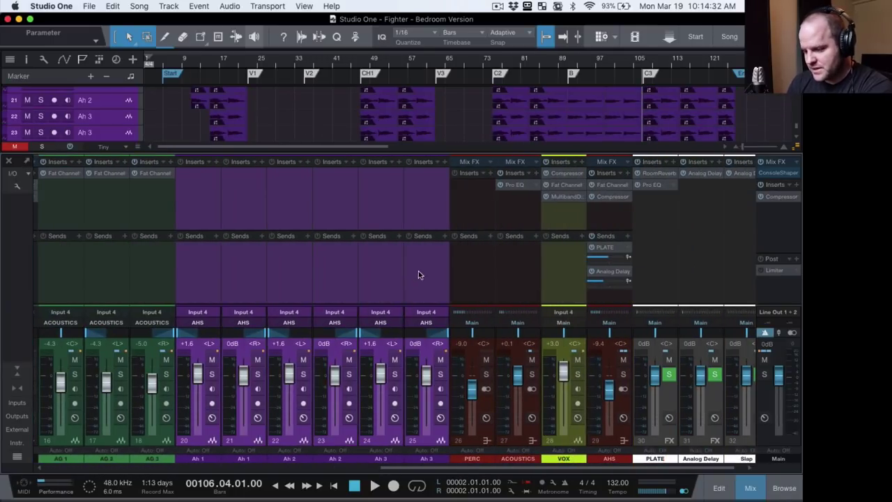
pyautogui.click(460, 274)
pyautogui.keyDown('shift'); pyautogui.click(607, 304); pyautogui.keyUp('shift')
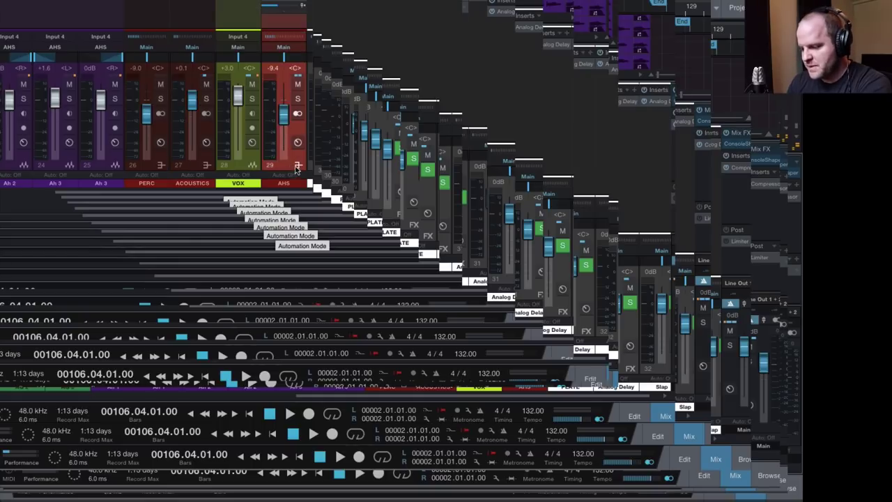
pyautogui.hscroll(1, 295, 166)
pyautogui.hscroll(5, 295, 166)
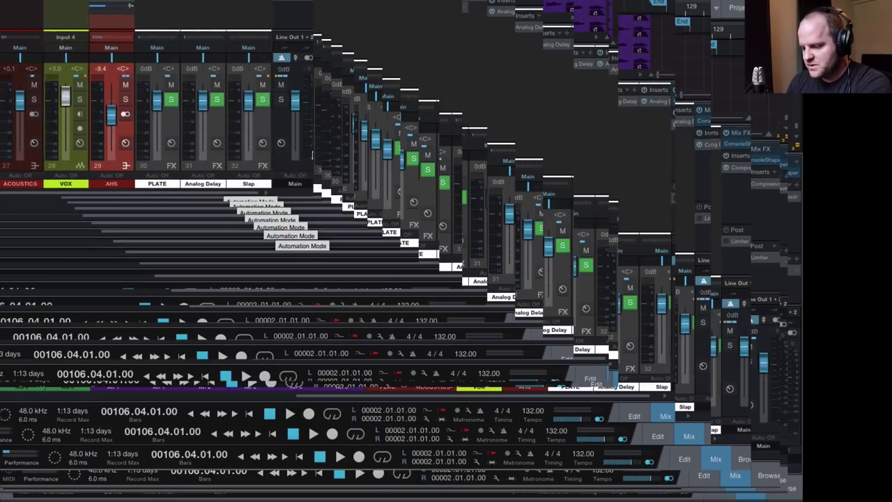
pyautogui.click(167, 168)
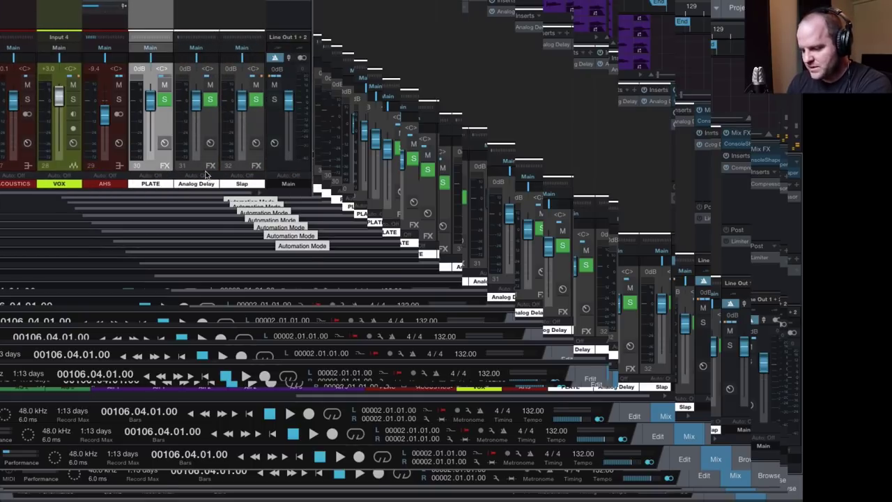
pyautogui.keyDown('shift'); pyautogui.click(253, 164); pyautogui.keyUp('shift')
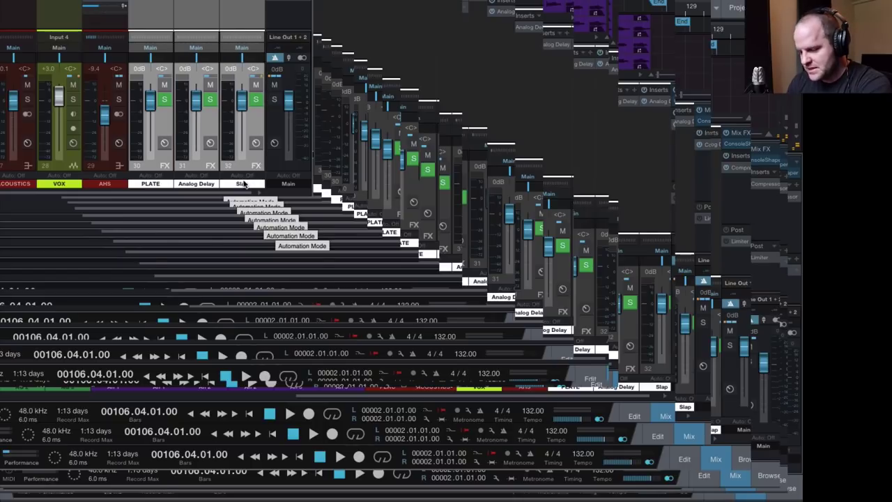
pyautogui.click(209, 167)
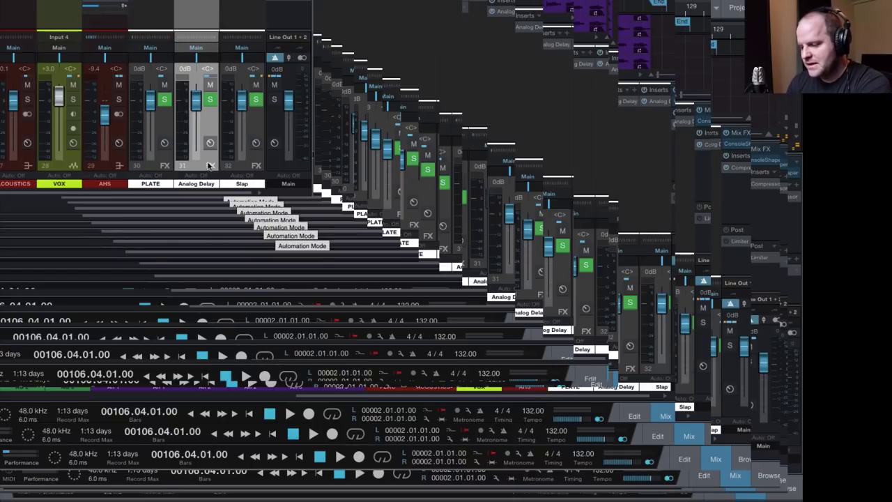
pyautogui.click(160, 168)
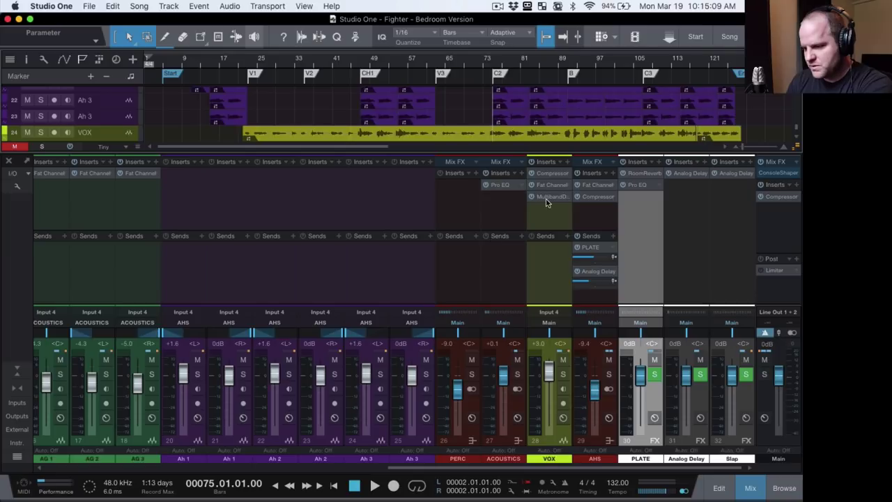
# Mute AHS's PLATE and Analog Delay sends, solo and audition AHS, then open its Fat Channel XT.
pyautogui.click(577, 248)
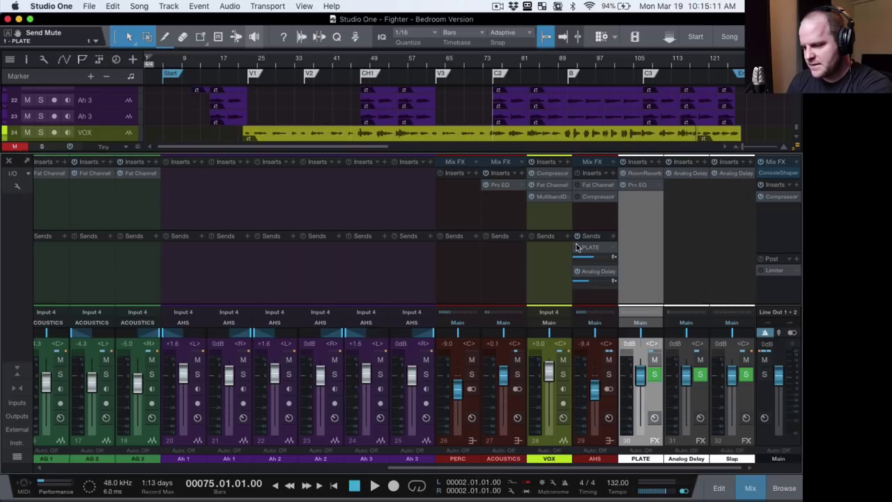
pyautogui.click(578, 272)
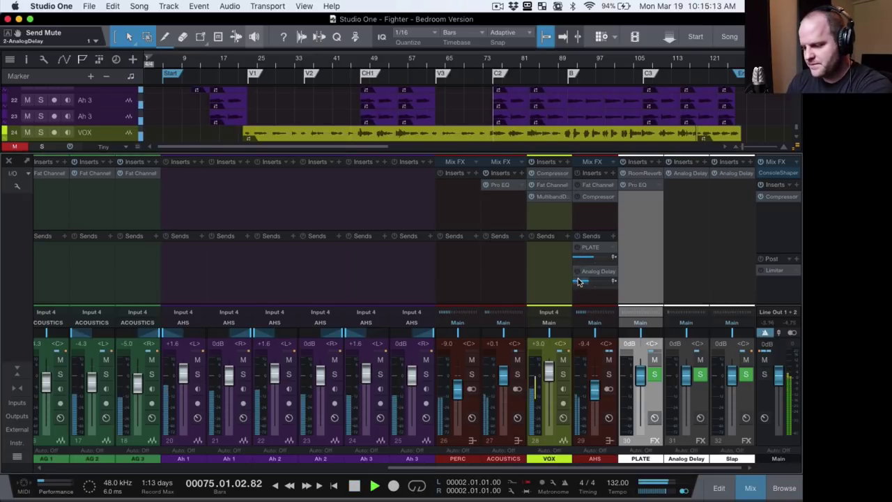
pyautogui.click(609, 375)
pyautogui.press('space')
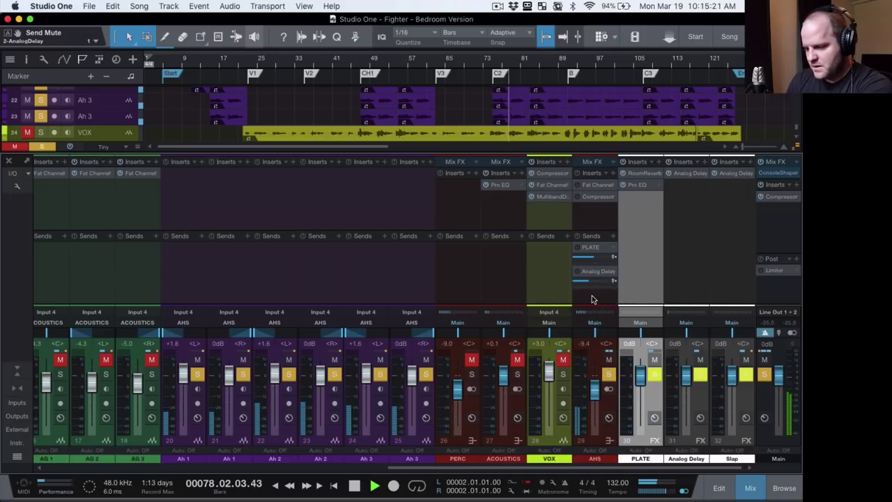
pyautogui.press('space')
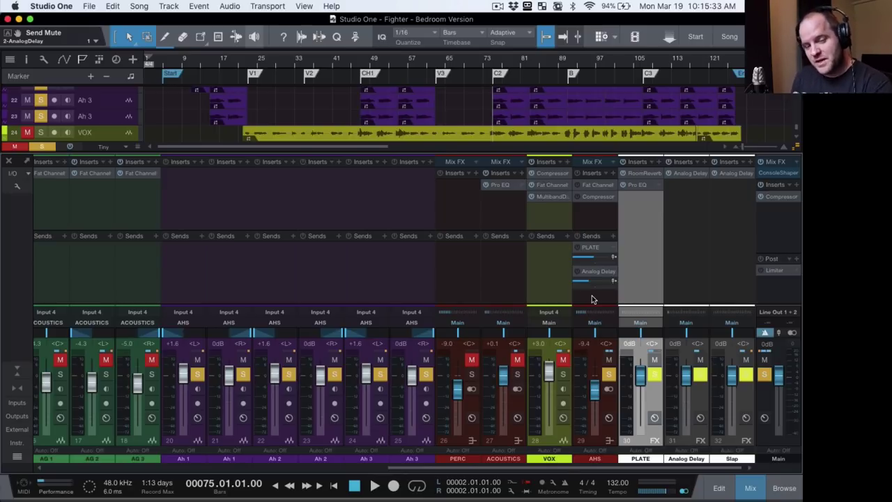
pyautogui.click(596, 185)
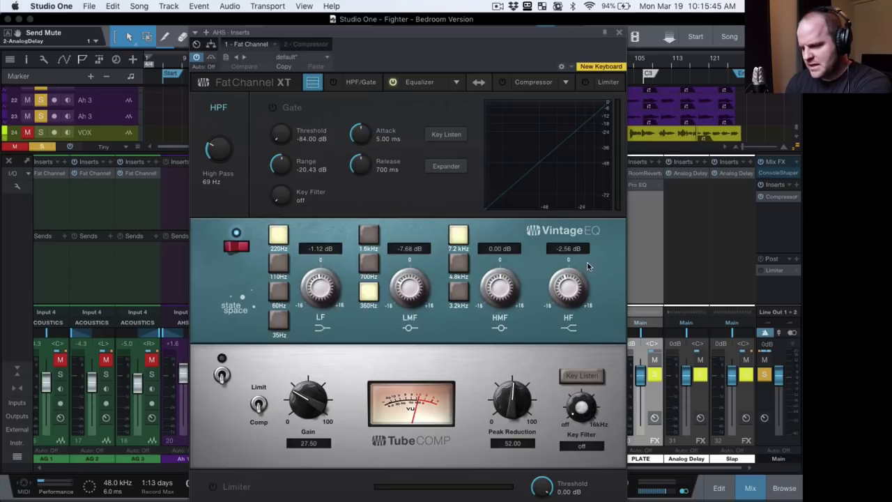
# Re-enable the AHS Compressor (1.2:1 ratio, -48 dB threshold), auditioning before and after.
pyautogui.moveTo(535, 35); pyautogui.dragTo(446, 38)
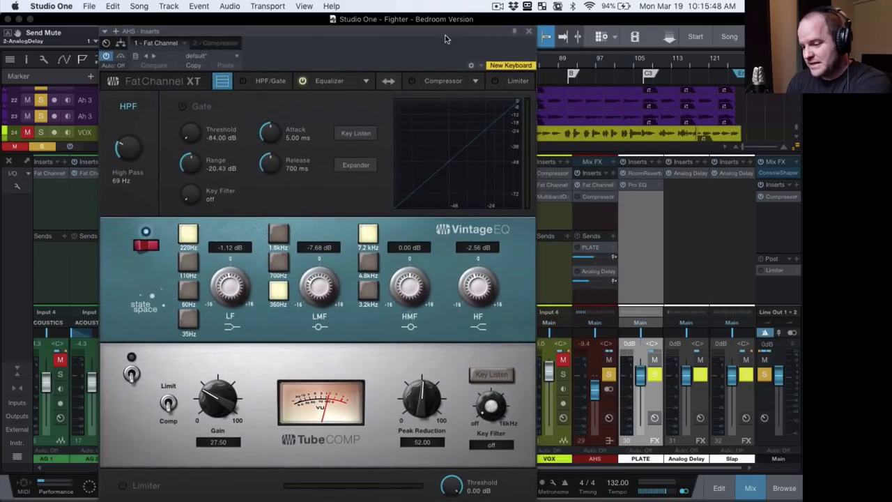
pyautogui.click(593, 198)
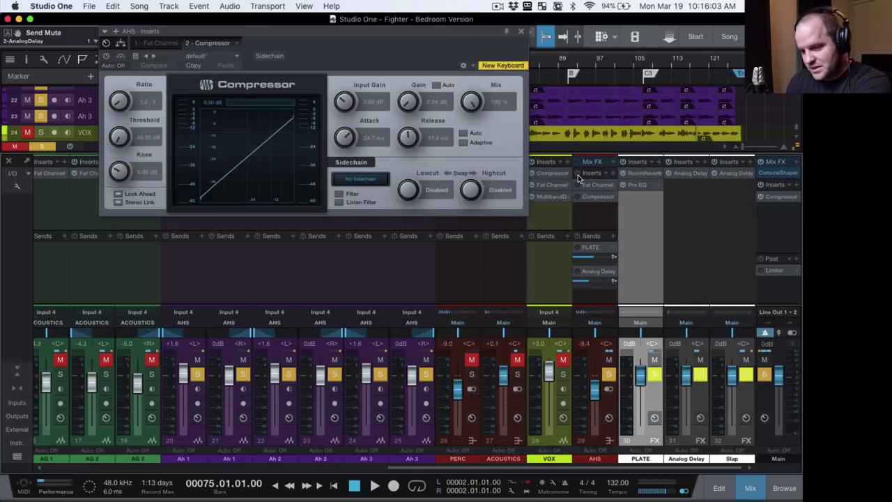
pyautogui.press('space')
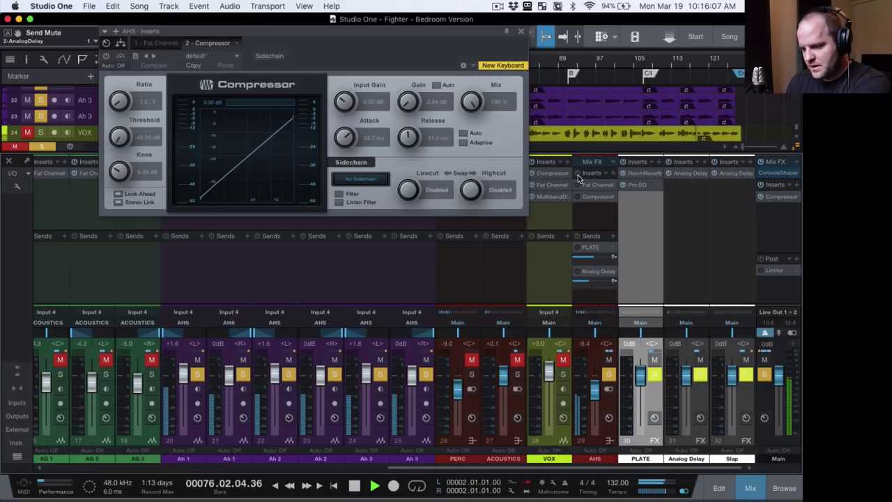
pyautogui.press('space')
pyautogui.click(578, 179)
pyautogui.press('space')
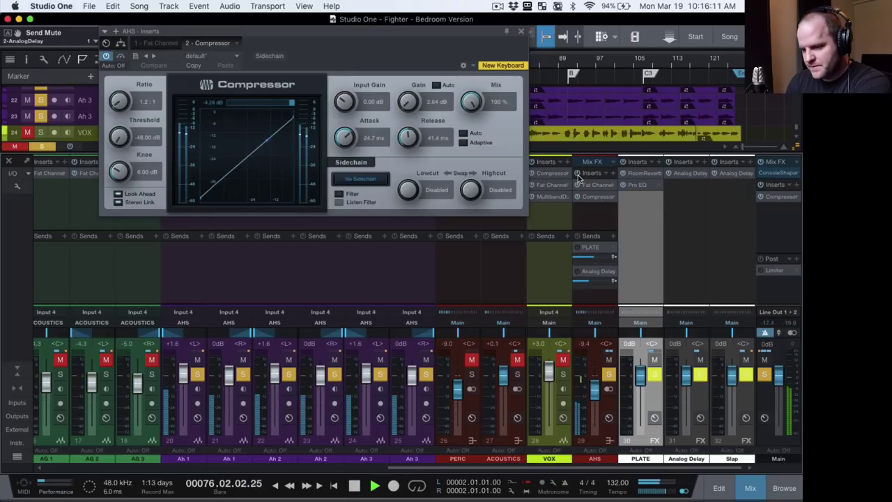
pyautogui.press('space')
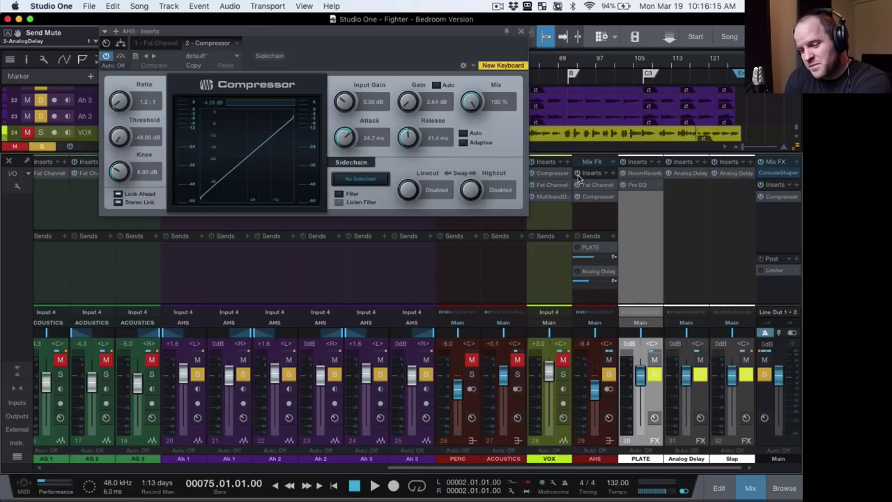
# Re-enable the AHS send to PLATE and audition the added plate reverb.
pyautogui.click(578, 248)
pyautogui.press('space')
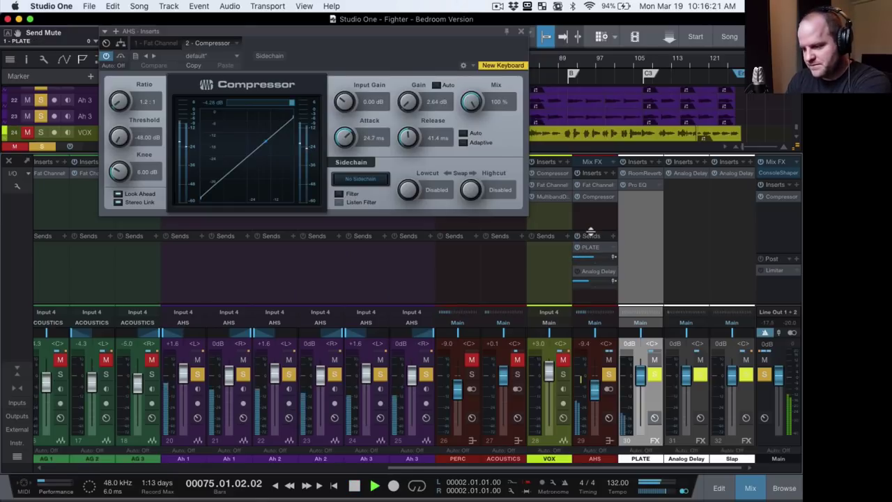
pyautogui.press('space')
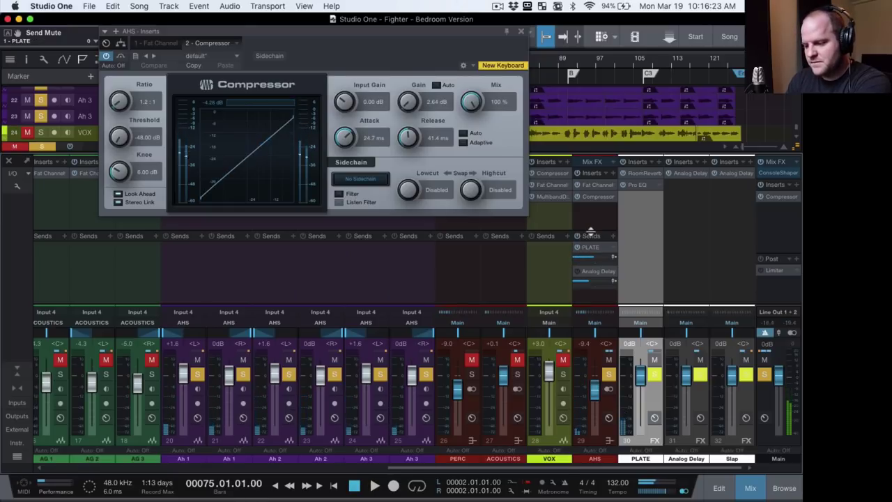
# Inspect the PLATE return's Room Reverb and Pro EQ, then close the EQ window.
pyautogui.click(645, 173)
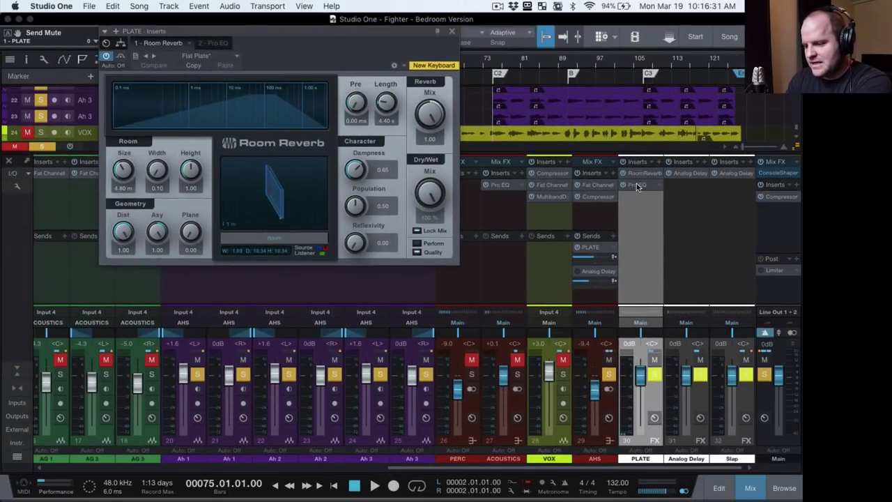
pyautogui.click(636, 185)
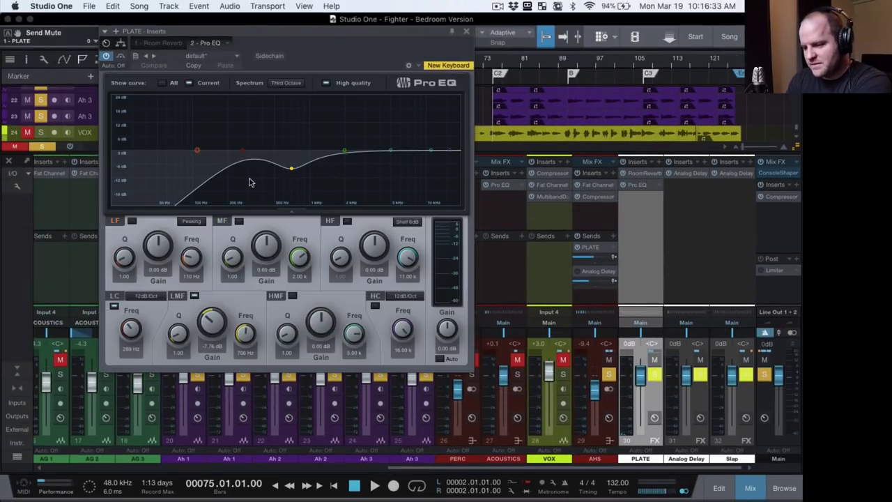
pyautogui.click(466, 33)
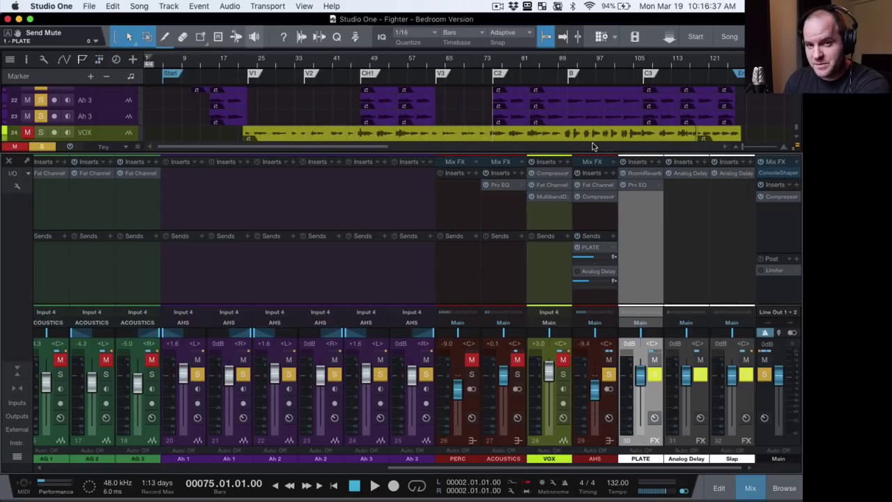
# Open the Analog Delay settings from the AHS send and audition the delay.
pyautogui.click(590, 219)
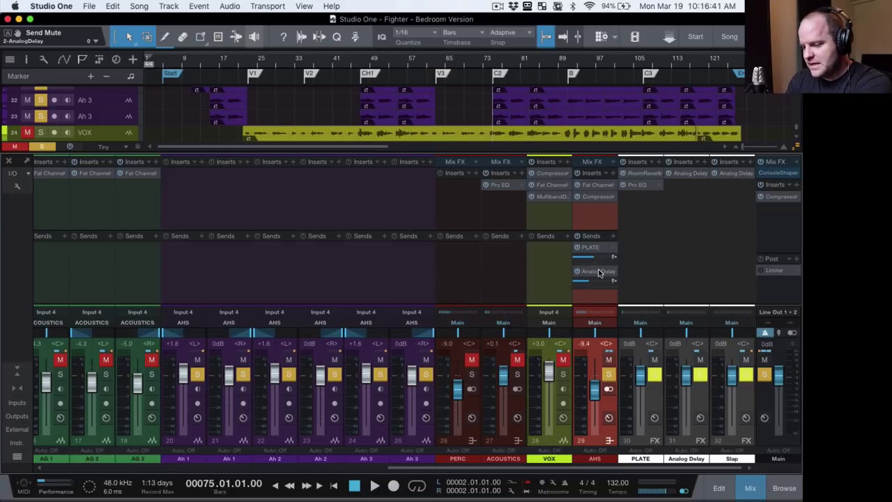
pyautogui.doubleClick(598, 272)
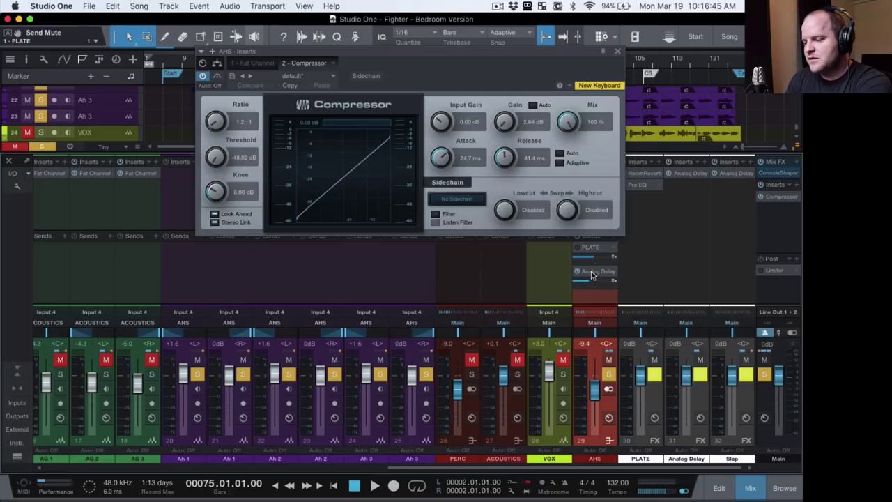
pyautogui.doubleClick(591, 274)
pyautogui.moveTo(439, 58); pyautogui.dragTo(390, 138)
pyautogui.press('space')
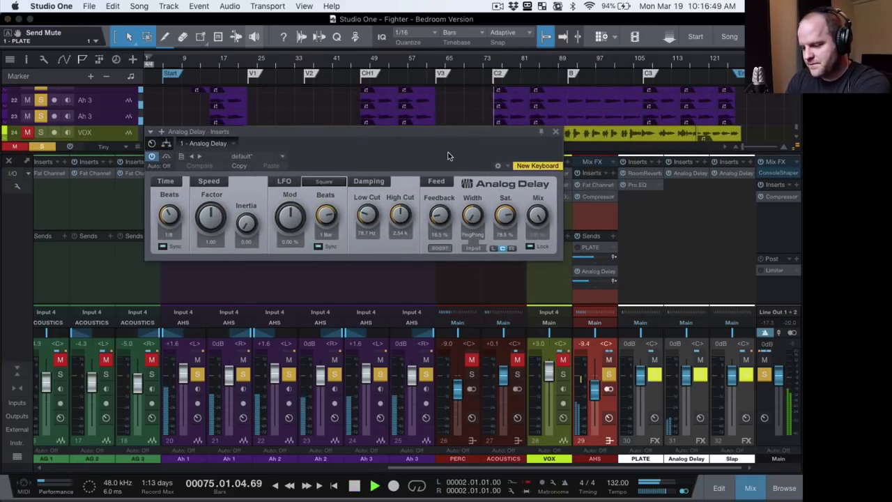
pyautogui.press('space')
pyautogui.press('space')
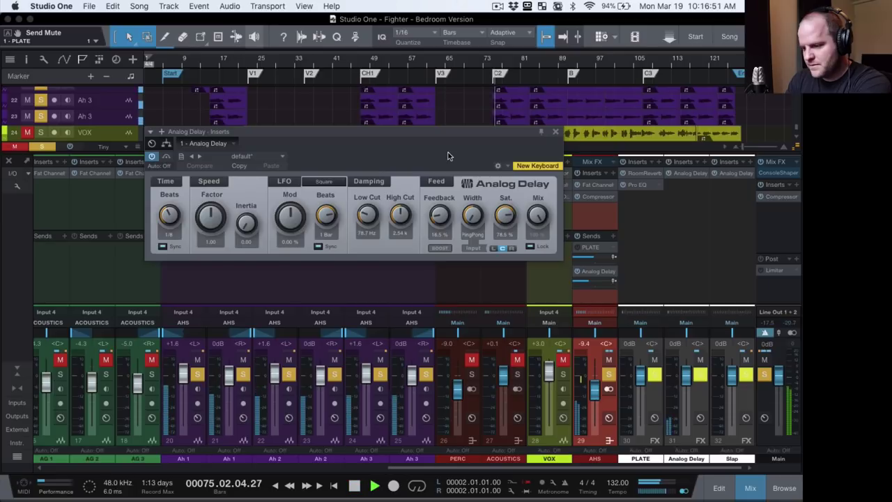
pyautogui.press('space')
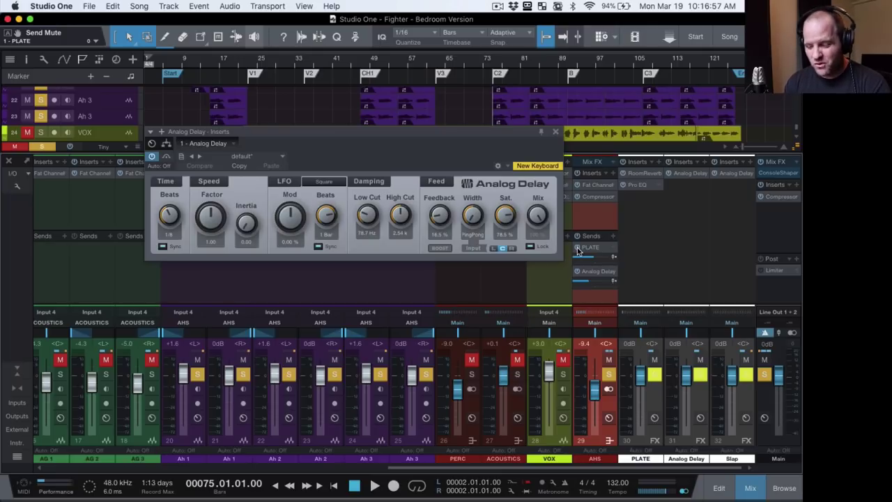
# Solo the AHS channel and play it back.
pyautogui.click(608, 375)
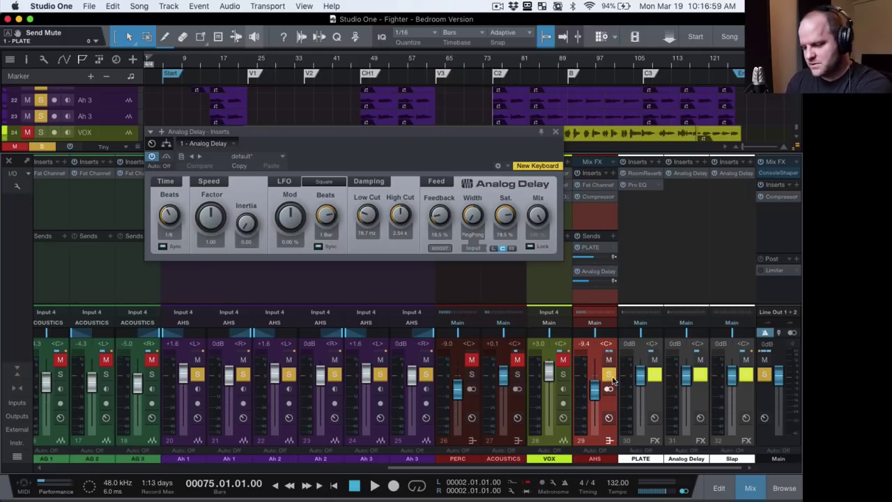
pyautogui.press('space')
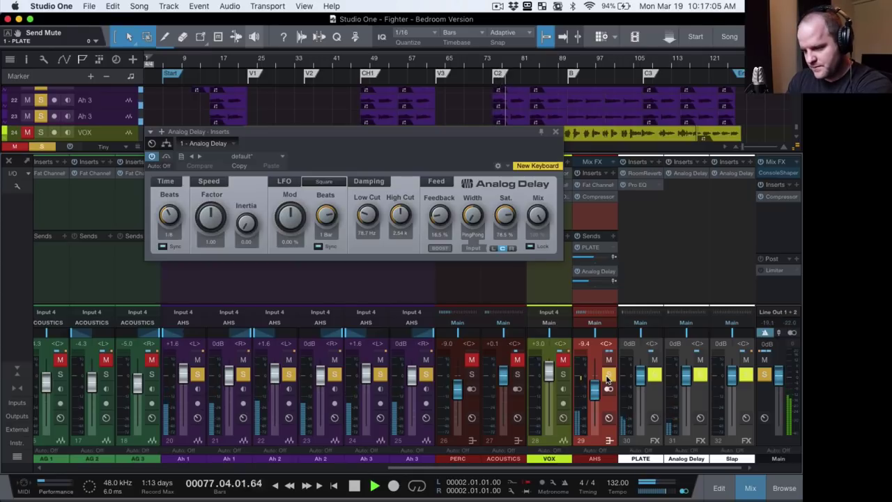
pyautogui.press('space')
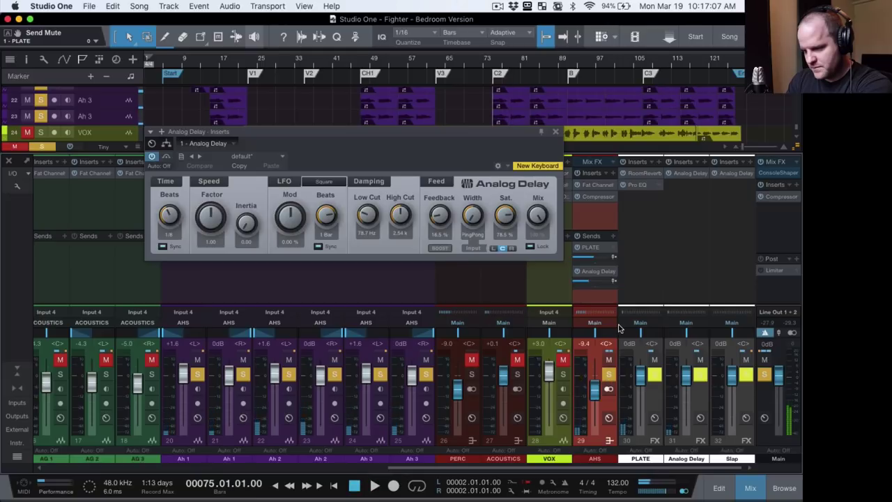
# Close the Analog Delay window, then solo and audition Boom, Hat and Snare together.
pyautogui.click(555, 131)
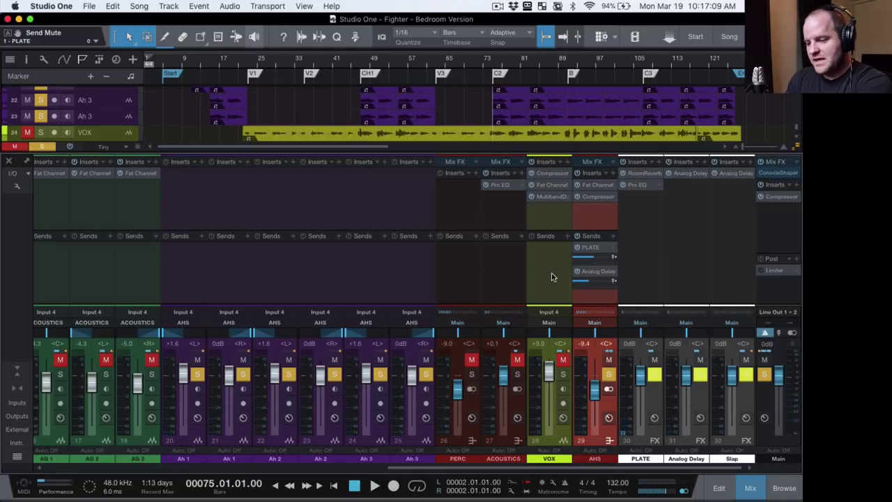
pyautogui.hscroll(-5, 516, 271)
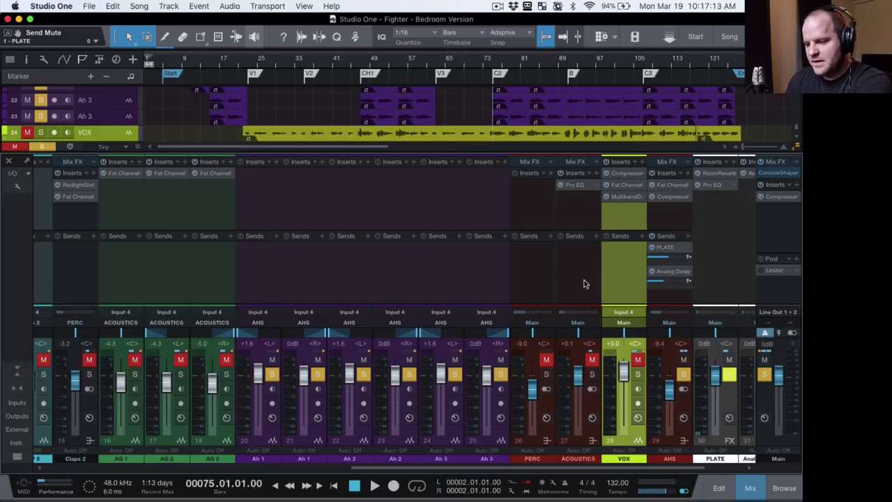
pyautogui.hscroll(-7, 464, 258)
pyautogui.hscroll(-7, 244, 241)
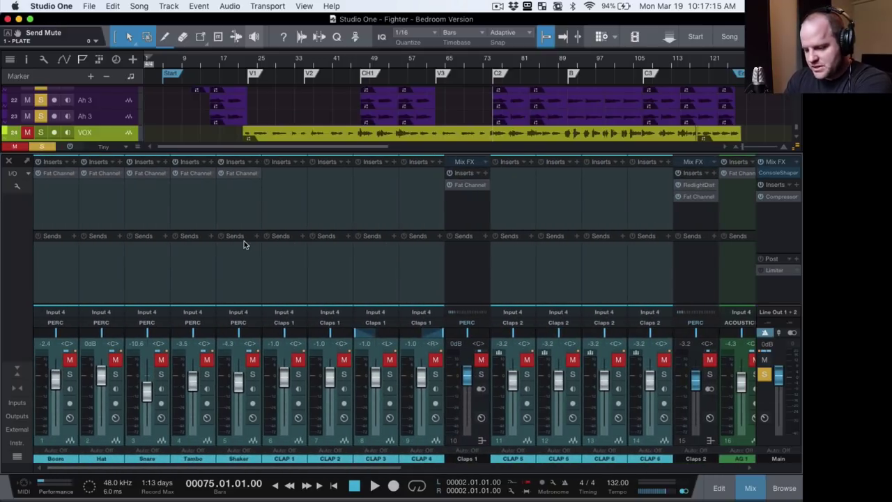
pyautogui.click(56, 262)
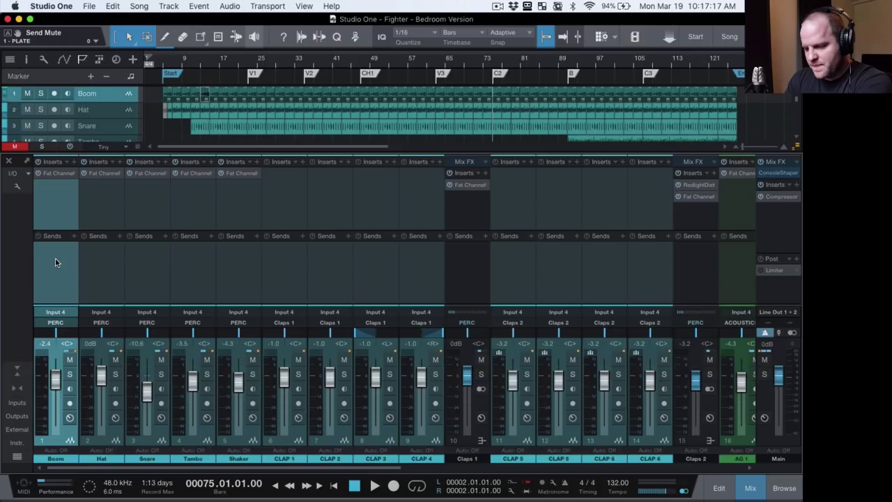
pyautogui.keyDown('shift'); pyautogui.click(116, 126); pyautogui.keyUp('shift')
pyautogui.click(161, 374)
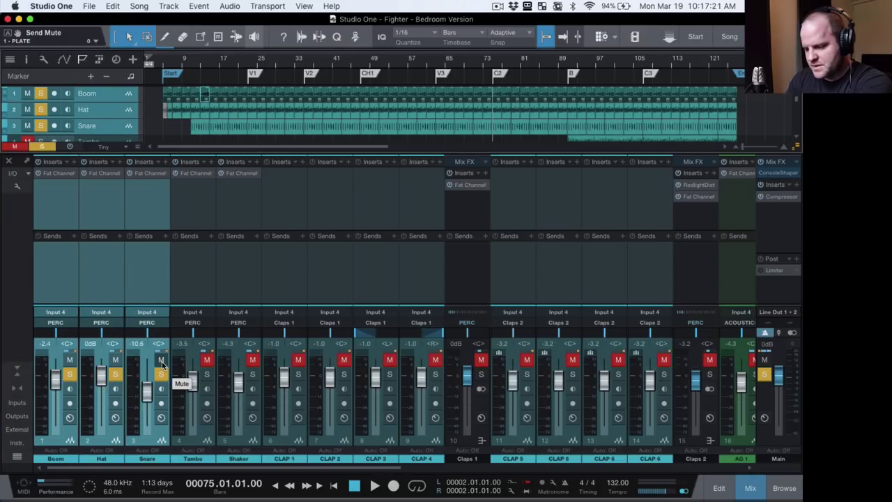
pyautogui.press('space')
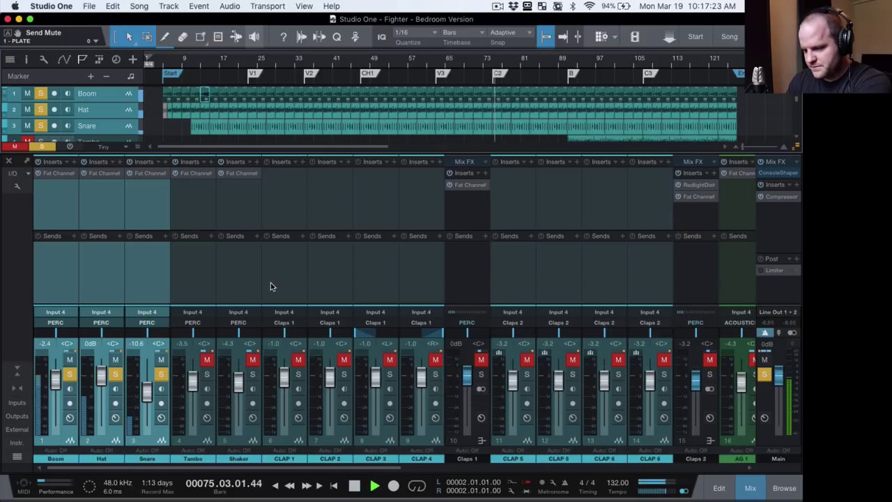
pyautogui.press('space')
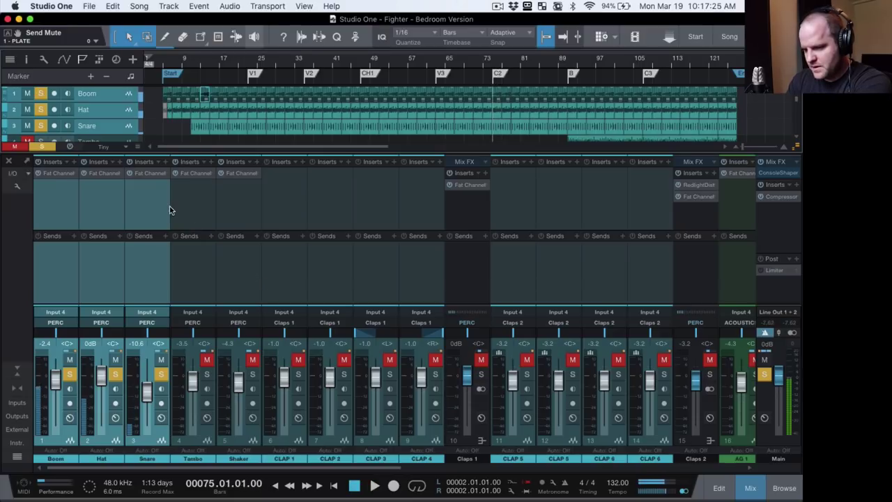
# Take Boom out of the solo, audition Hat and Snare, then open Boom's Fat Channel XT.
pyautogui.click(104, 202)
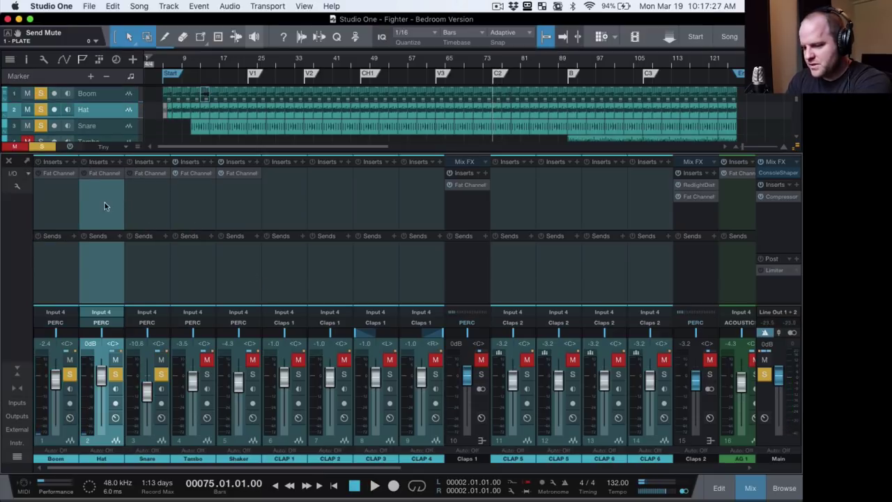
pyautogui.keyDown('shift'); pyautogui.click(147, 210); pyautogui.keyUp('shift')
pyautogui.click(70, 374)
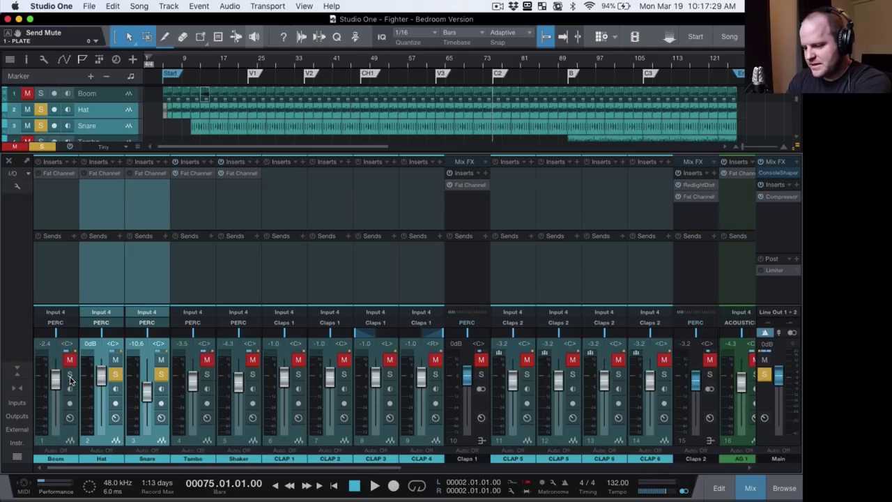
pyautogui.press('space')
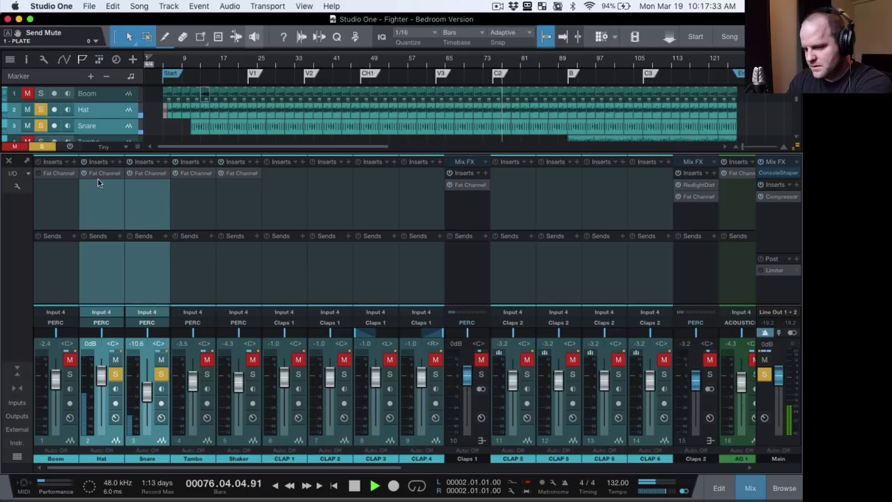
pyautogui.press('space')
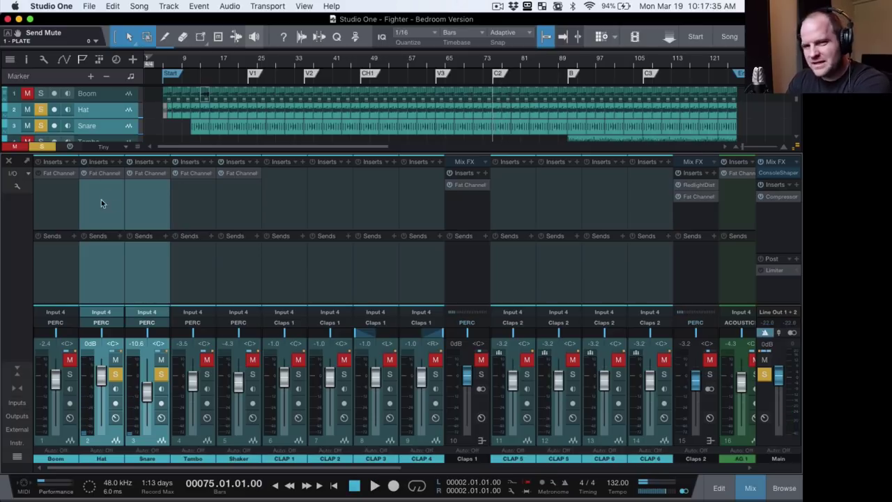
pyautogui.click(64, 201)
pyautogui.click(55, 174)
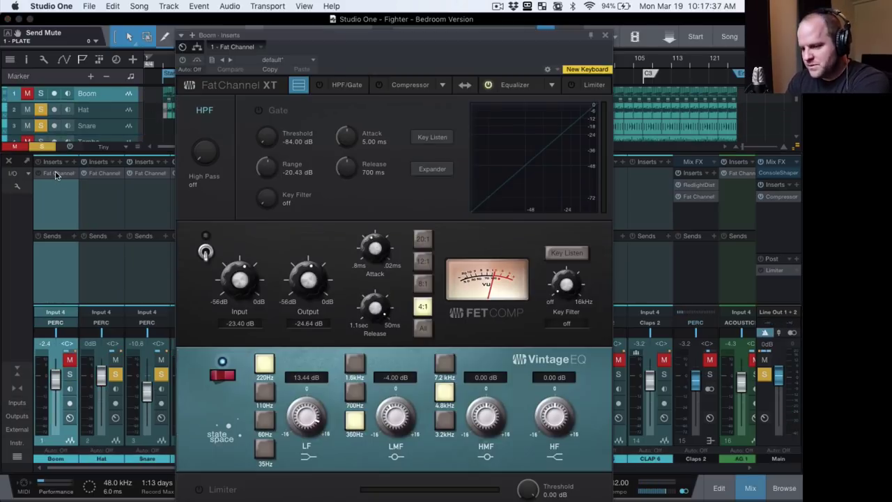
# Solo Boom alone and nudge its Fat Channel XT window up to review the EQ.
pyautogui.click(71, 375)
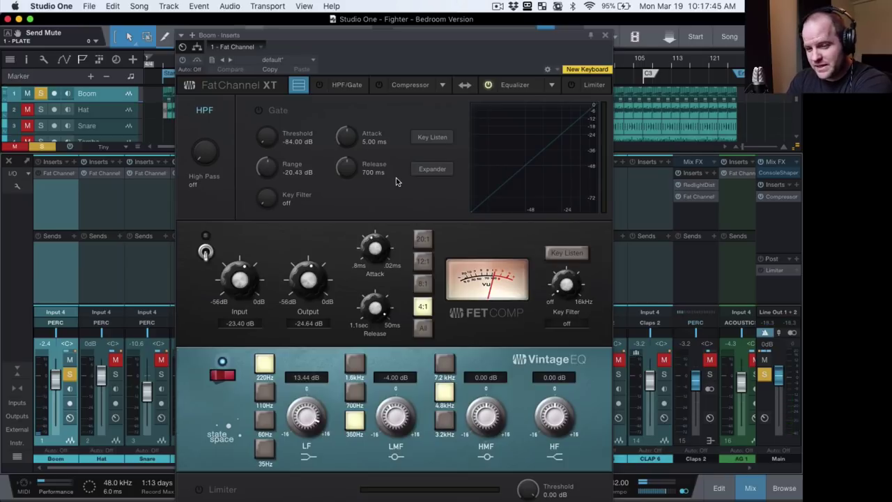
pyautogui.moveTo(464, 32); pyautogui.dragTo(458, 20)
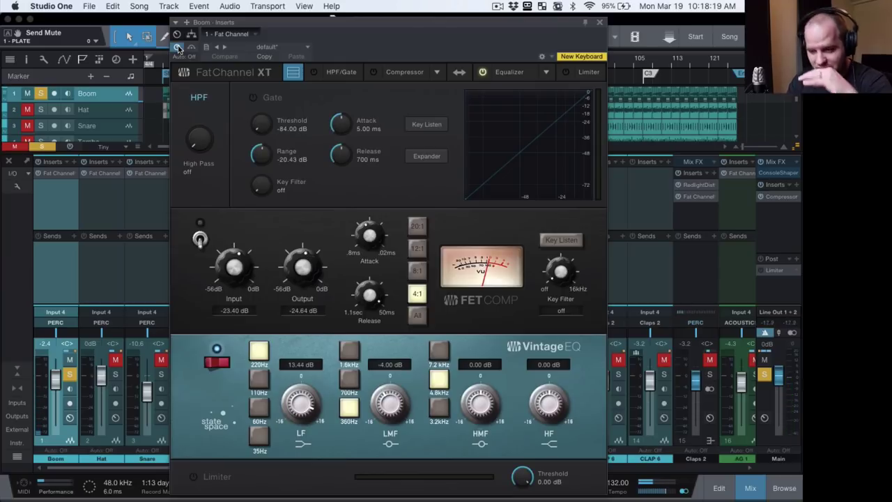
# Close Boom's Fat Channel, briefly solo Hat and Snare, then clear all solos.
pyautogui.click(600, 22)
pyautogui.click(109, 278)
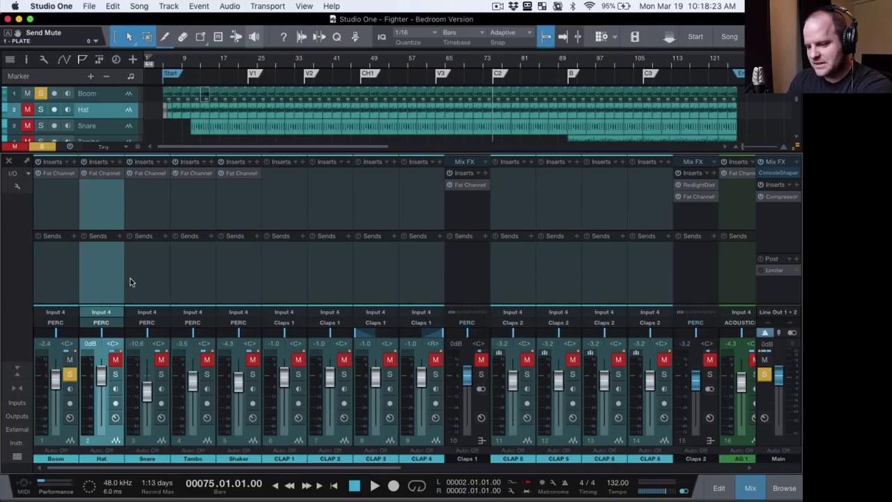
pyautogui.keyDown('shift'); pyautogui.click(144, 281); pyautogui.keyUp('shift')
pyautogui.press('s')
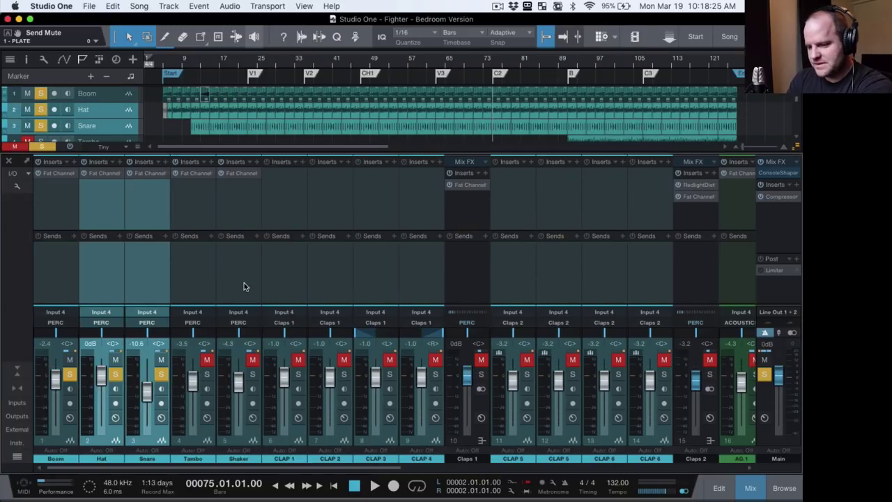
pyautogui.click(198, 273)
pyautogui.hotkey('shift', 's')
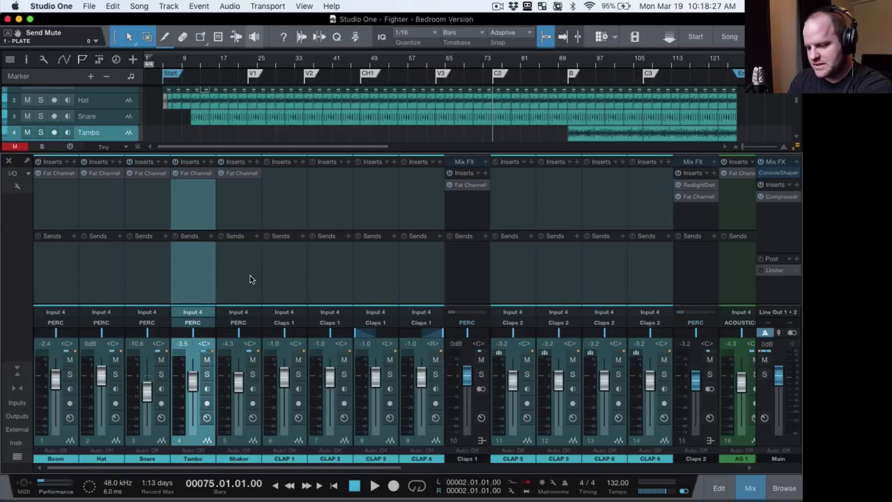
# Check the Tambo and Shaker Fat Channel XT inserts and select both channels.
pyautogui.keyDown('shift'); pyautogui.click(239, 269); pyautogui.keyUp('shift')
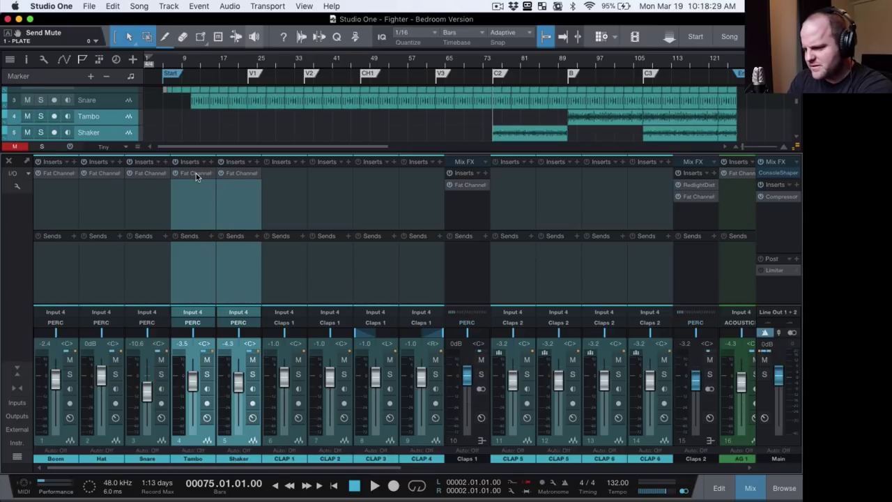
pyautogui.click(196, 173)
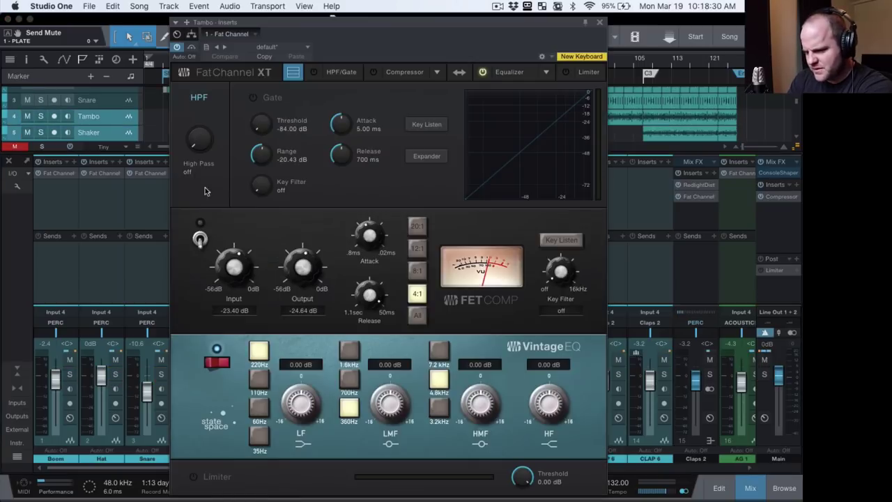
pyautogui.click(600, 22)
pyautogui.click(226, 280)
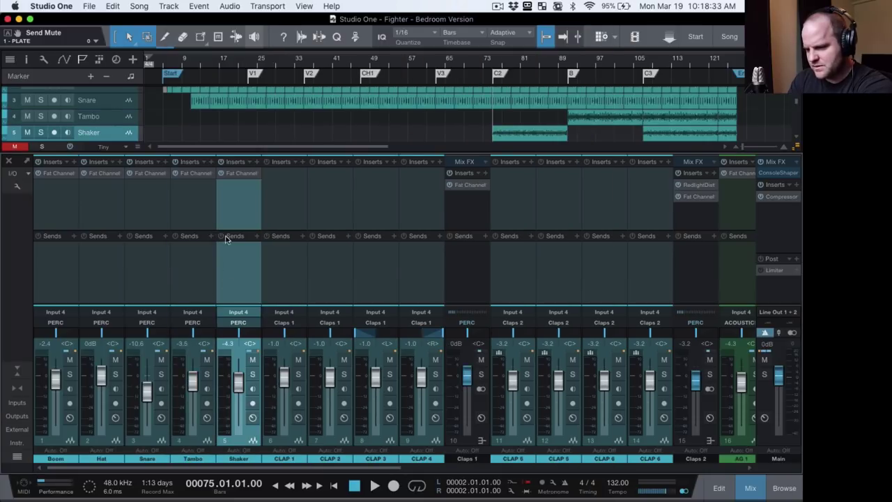
pyautogui.click(238, 177)
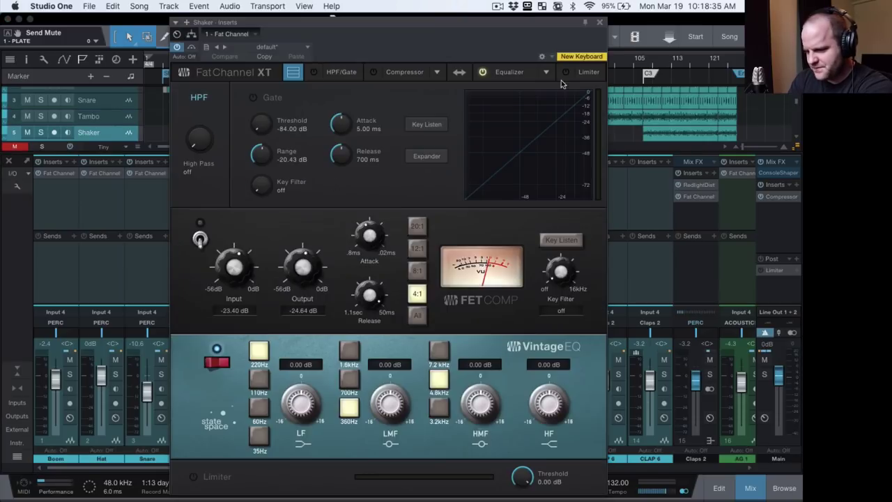
pyautogui.click(601, 21)
pyautogui.keyDown('shift'); pyautogui.click(199, 282); pyautogui.keyUp('shift')
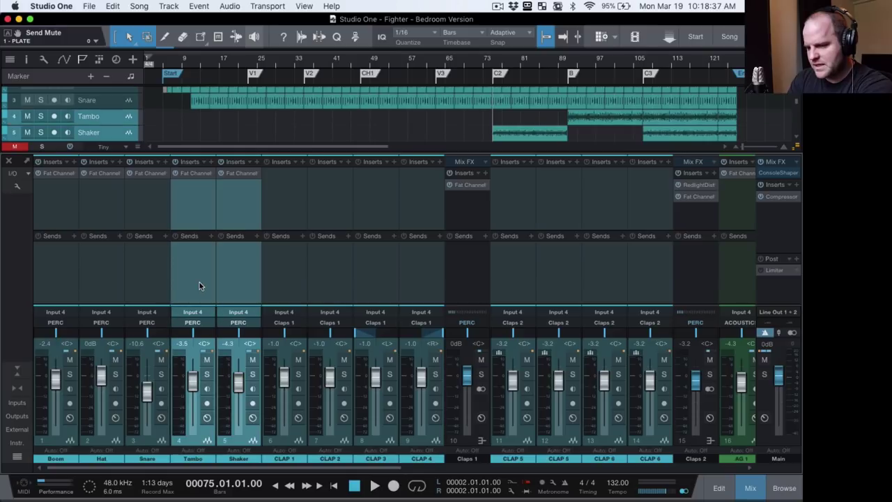
# Solo Tambo and Shaker and play them from bar 107.
pyautogui.click(647, 67)
pyautogui.press('s')
pyautogui.press('space')
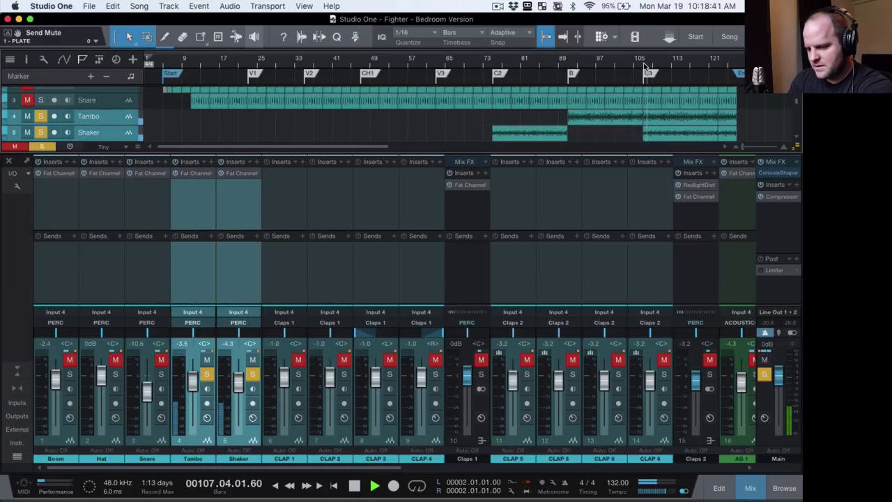
pyautogui.press('space')
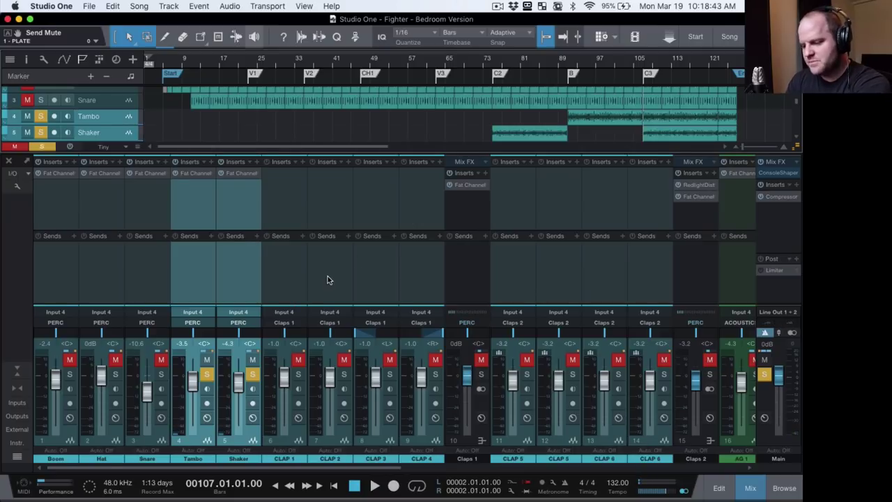
# Clear the Tambo and Shaker solos, solo the Claps 1 bus, and audition it.
pyautogui.hscroll(2, 328, 276)
pyautogui.click(292, 285)
pyautogui.hotkey('shift', 's')
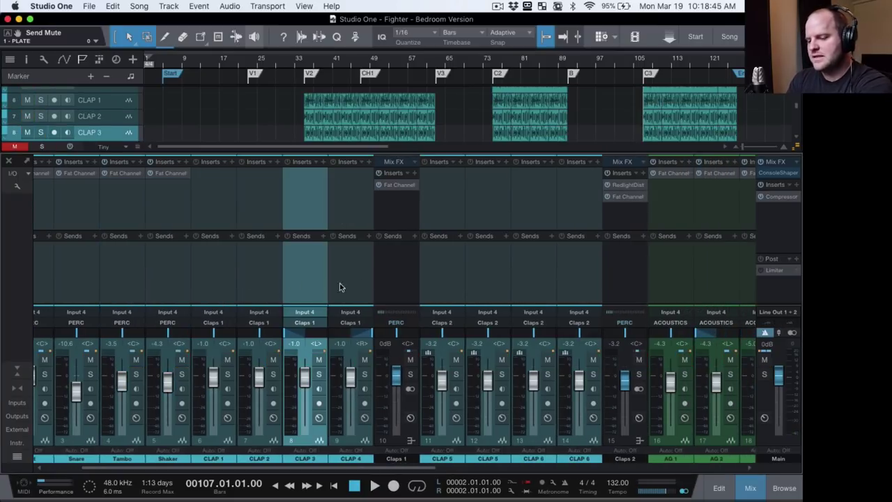
pyautogui.click(397, 286)
pyautogui.click(409, 376)
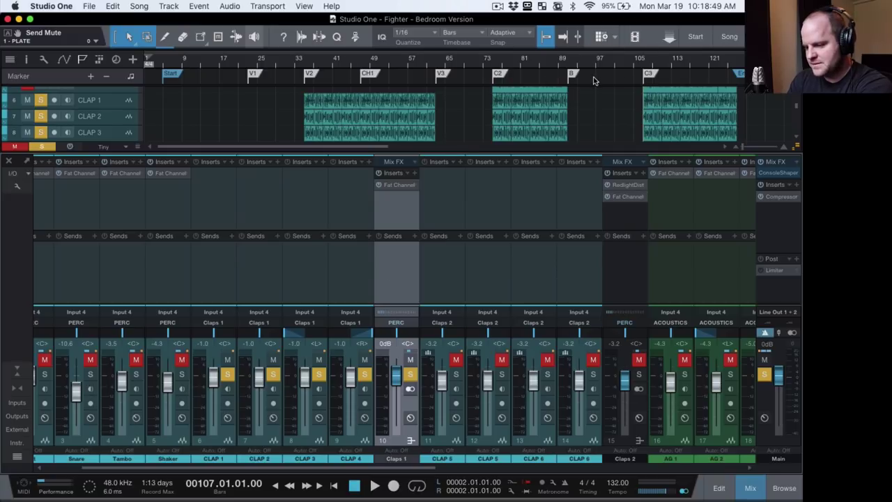
pyautogui.press('space')
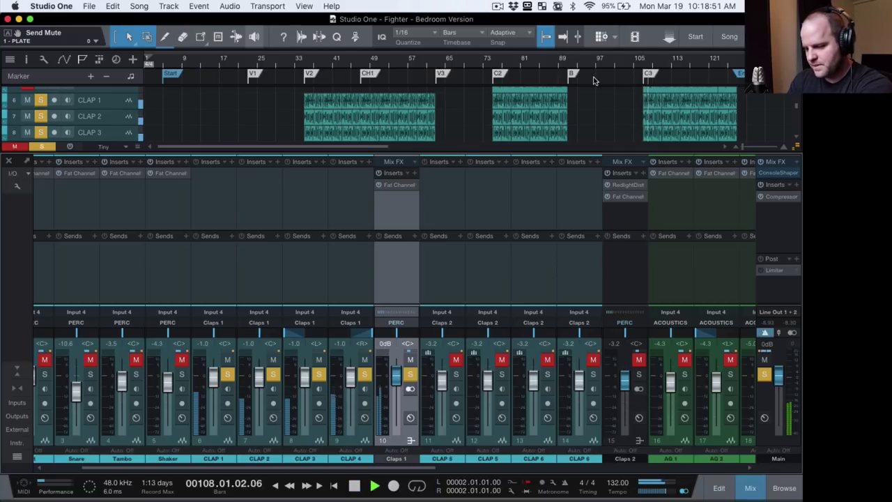
pyautogui.press('space')
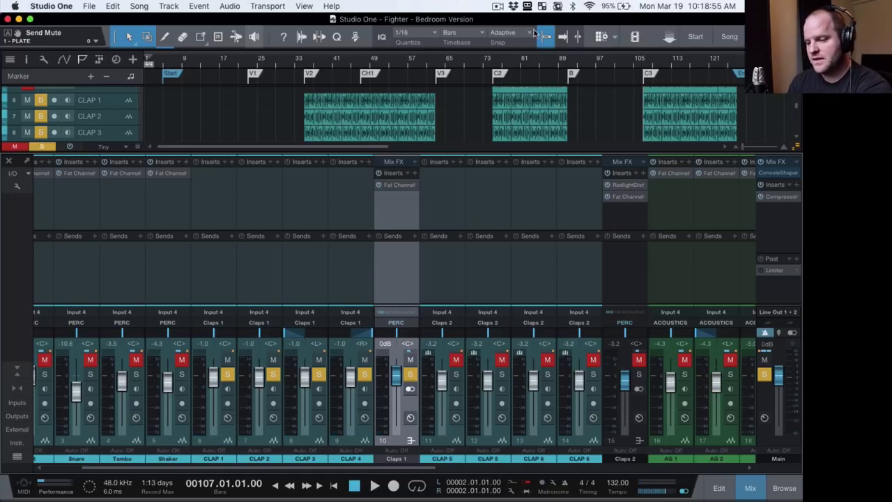
# Open the Claps 1 Fat Channel XT and A/B its Vintage EQ, leaving it on.
pyautogui.click(397, 186)
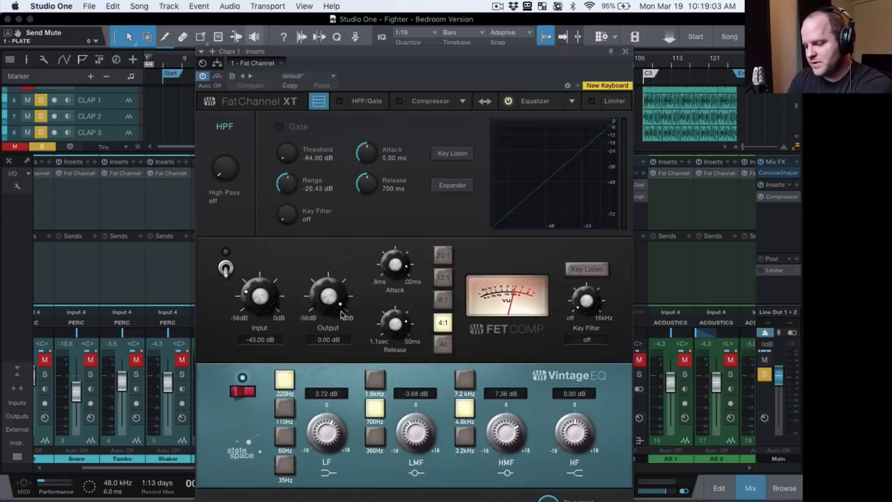
pyautogui.click(242, 393)
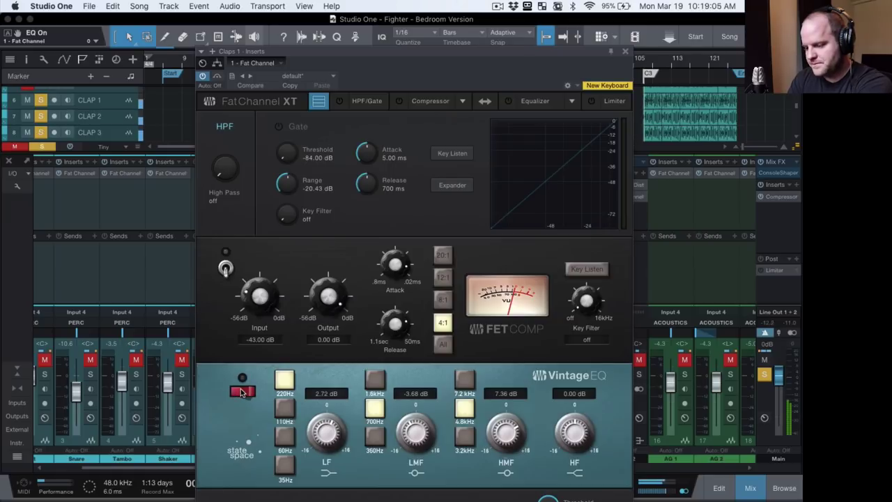
pyautogui.click(242, 392)
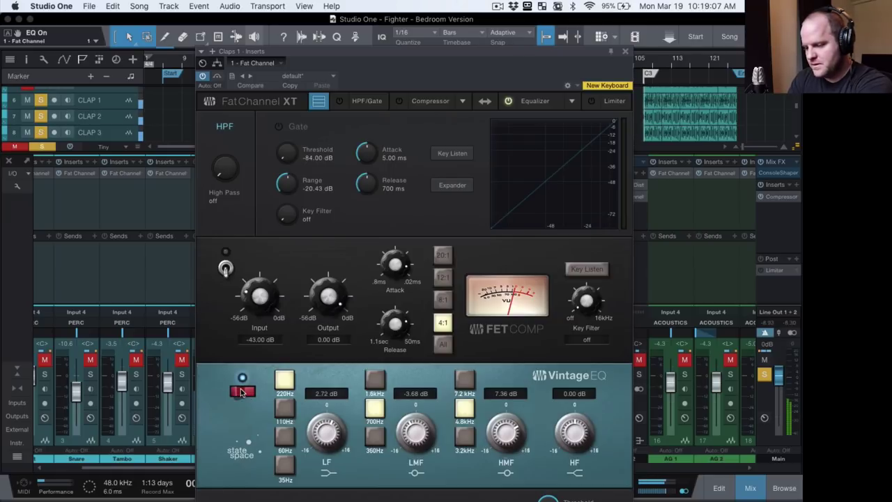
# Close the Fat Channel editor and solo the Claps 2 bus.
pyautogui.click(625, 55)
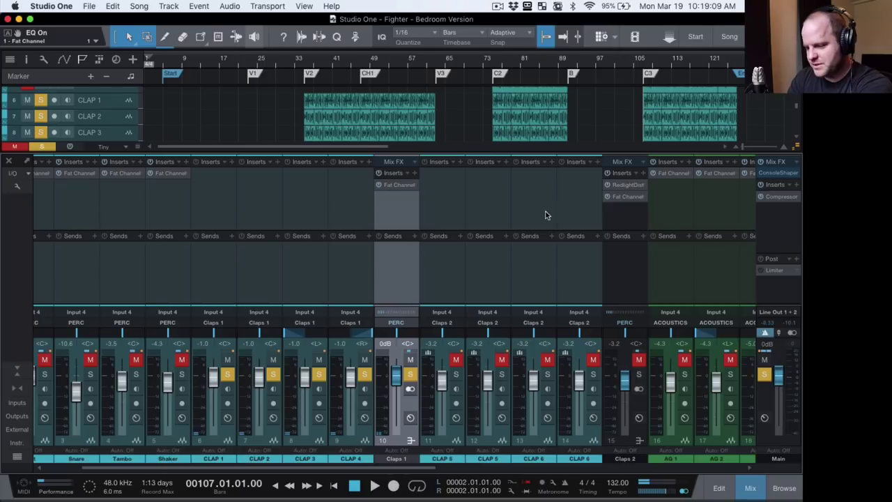
pyautogui.click(606, 276)
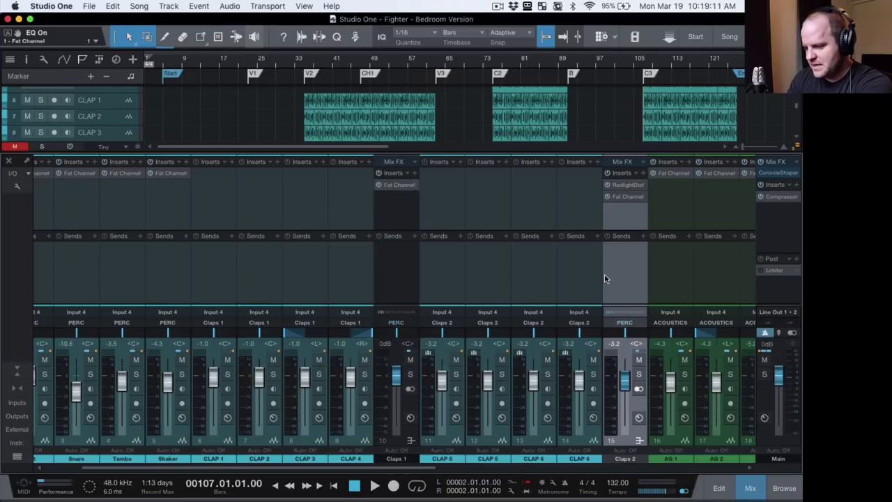
pyautogui.click(638, 372)
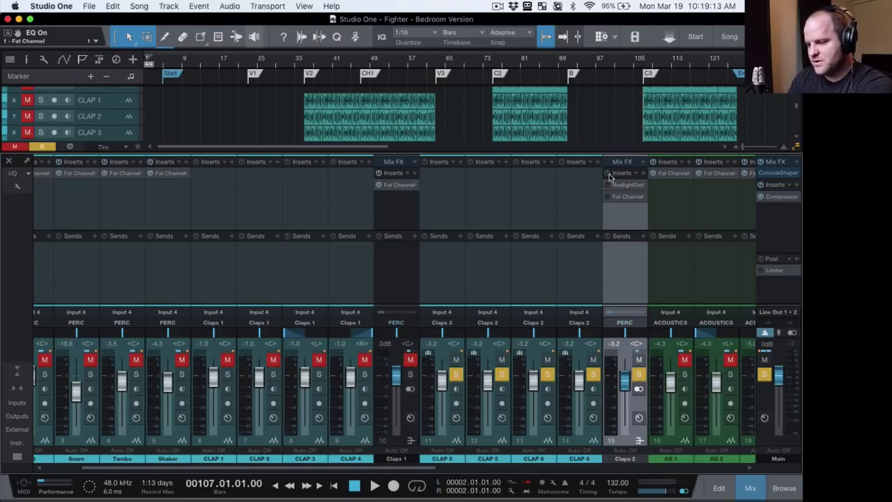
# Zoom the arrangement in around bar 107 and briefly play the soloed Claps 2 bus.
pyautogui.moveTo(654, 64); pyautogui.dragTo(655, 100)
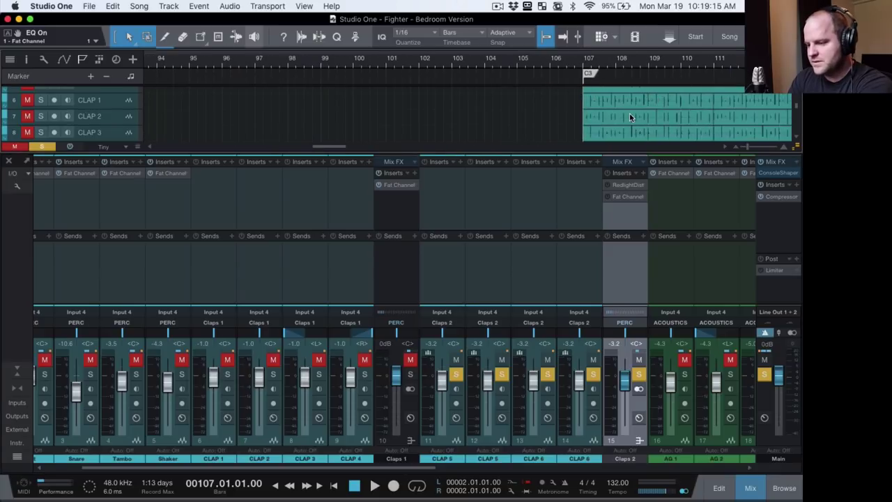
pyautogui.hscroll(5, 524, 131)
pyautogui.scroll(-2, 525, 131)
pyautogui.press('space')
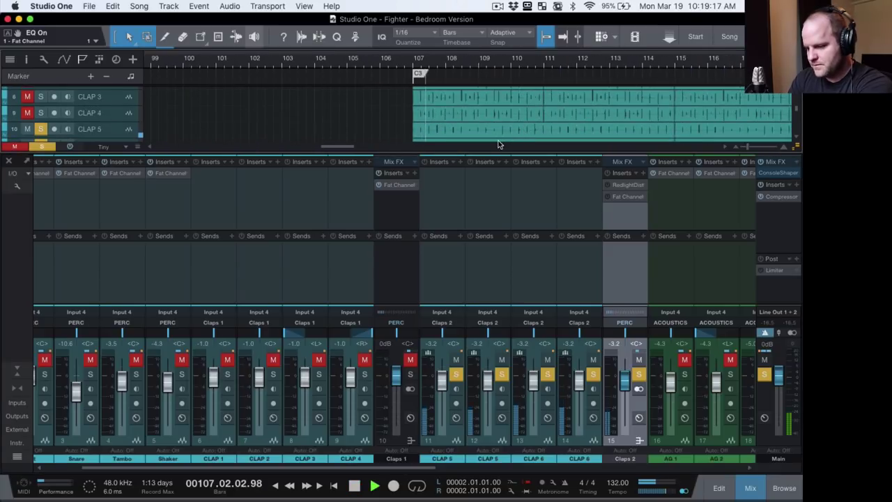
pyautogui.press('space')
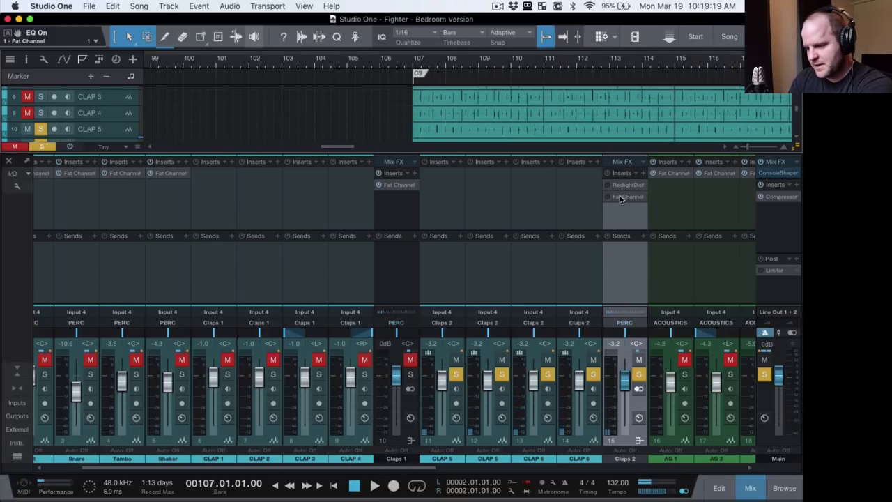
# Open Claps 2's RedlightDist (Drive 9.57, Distortion 8.70) and compare it bypassed versus active, leaving it on.
pyautogui.click(622, 186)
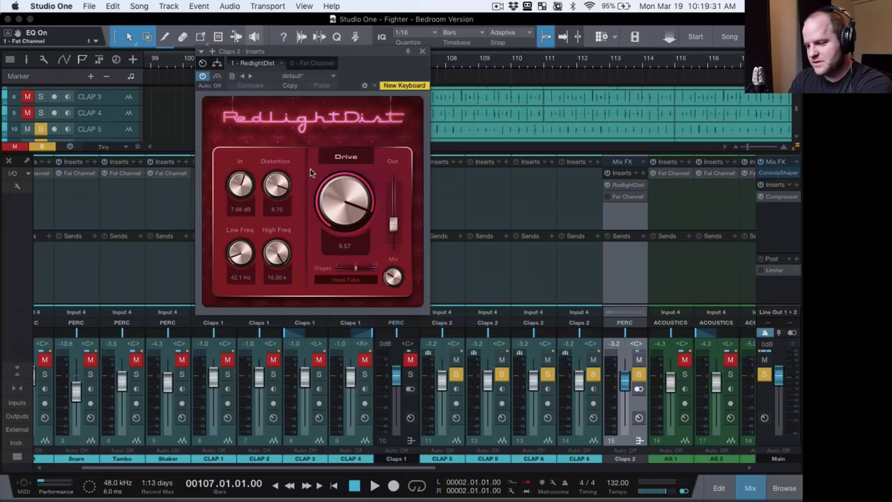
pyautogui.press('space')
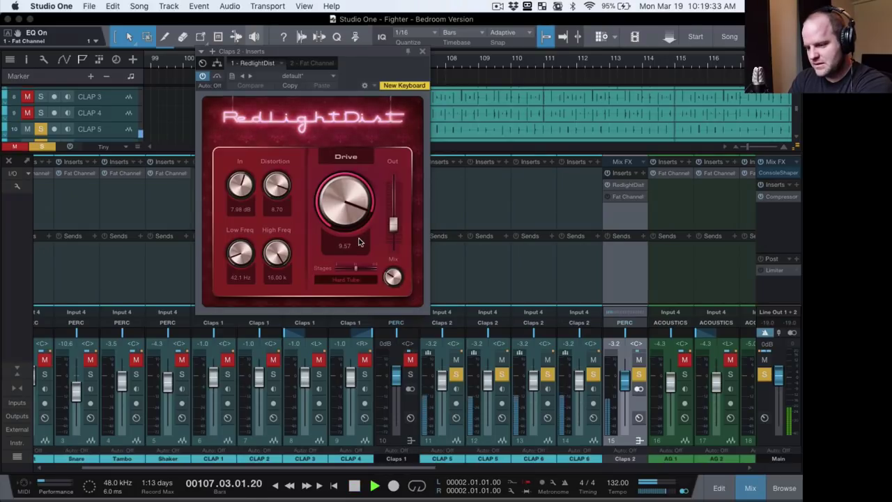
pyautogui.press('space')
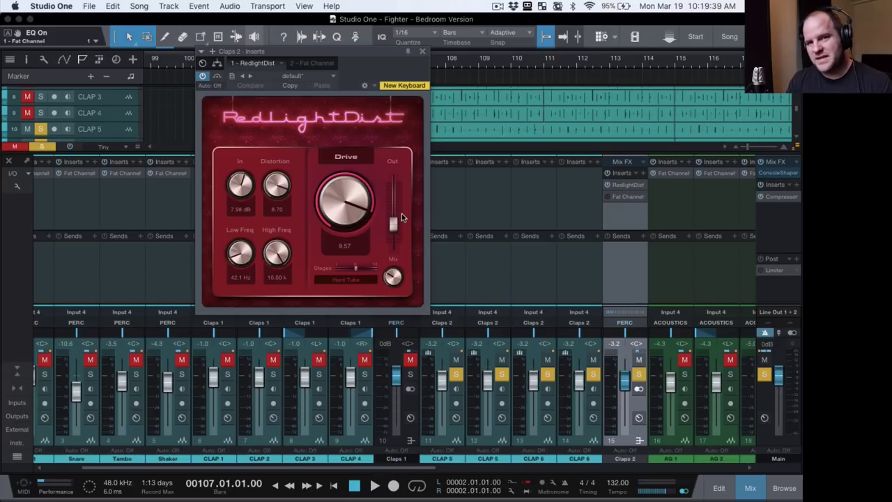
pyautogui.click(203, 76)
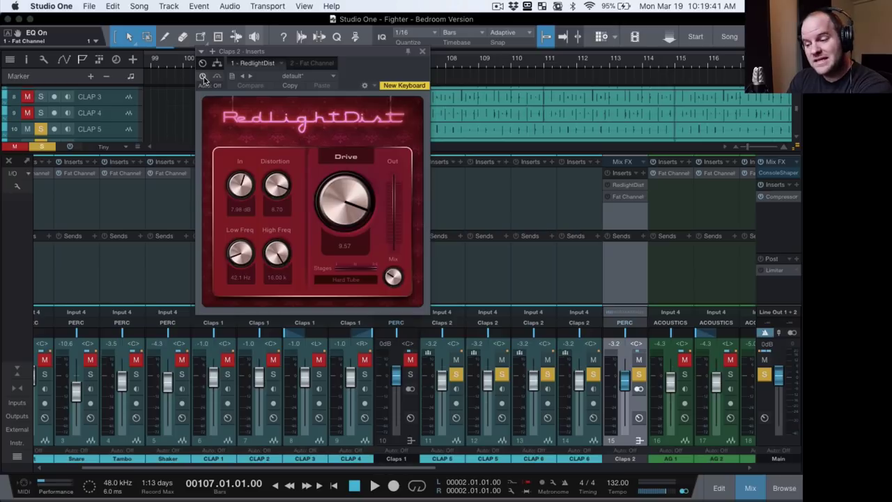
pyautogui.press('space')
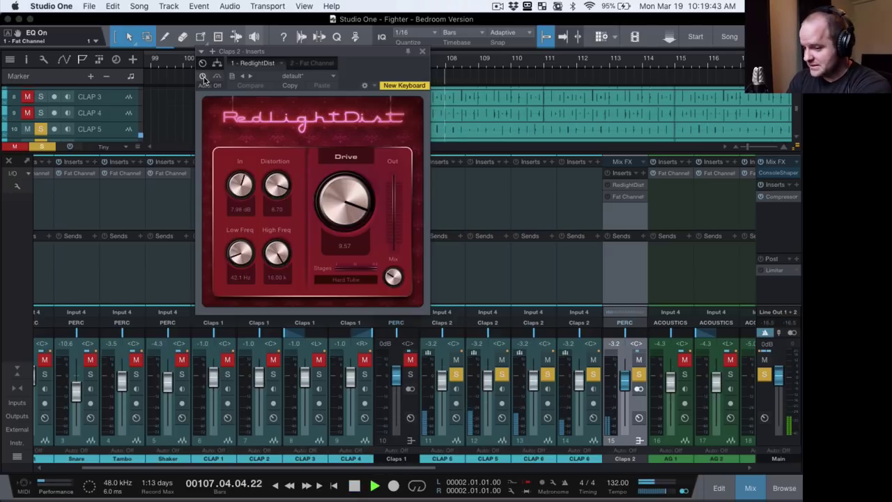
pyautogui.click(203, 76)
pyautogui.press('space')
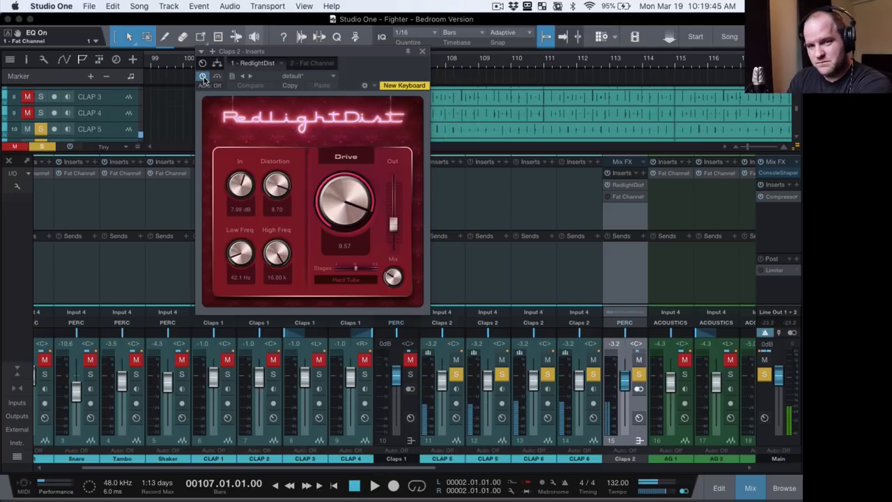
# On Claps 2's Fat Channel, undo a low-mid gain change and A/B the Vintage EQ, leaving it on.
pyautogui.doubleClick(606, 197)
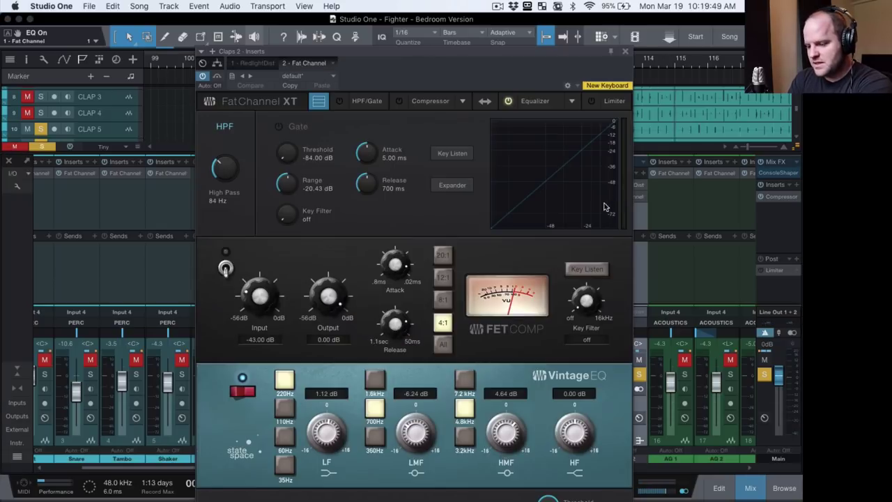
pyautogui.moveTo(424, 422); pyautogui.dragTo(424, 457)
pyautogui.press('super+z')
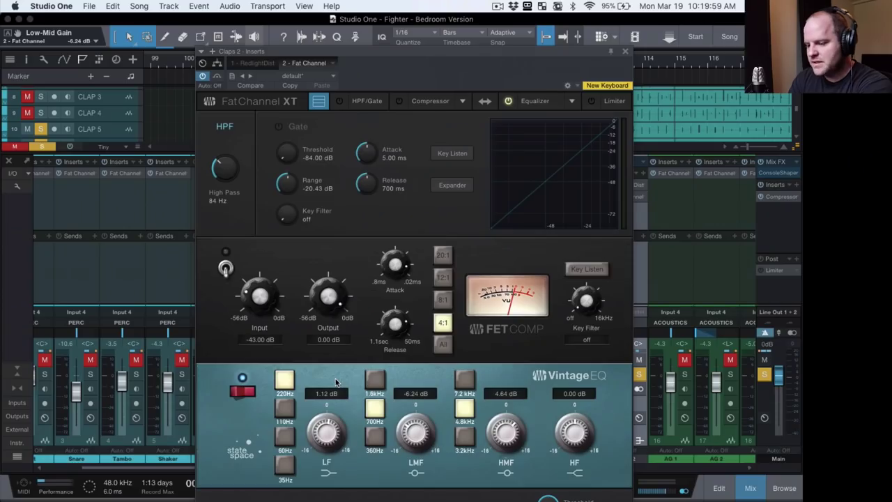
pyautogui.click(238, 393)
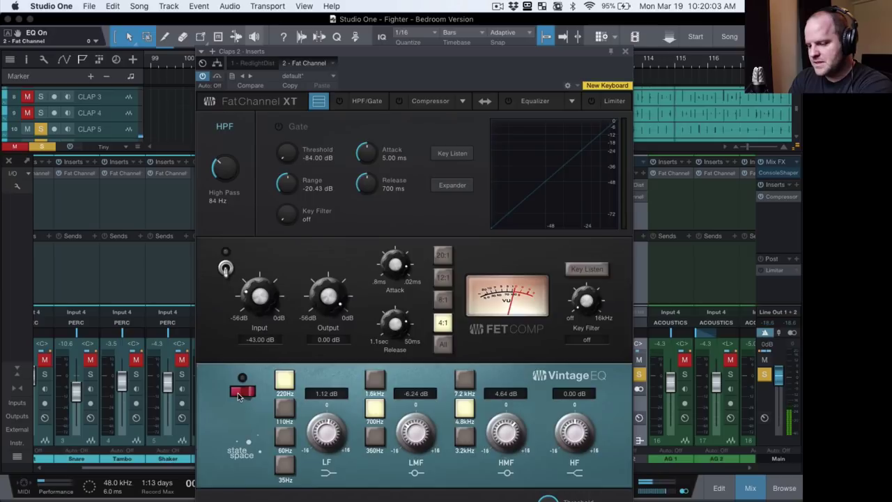
pyautogui.click(238, 393)
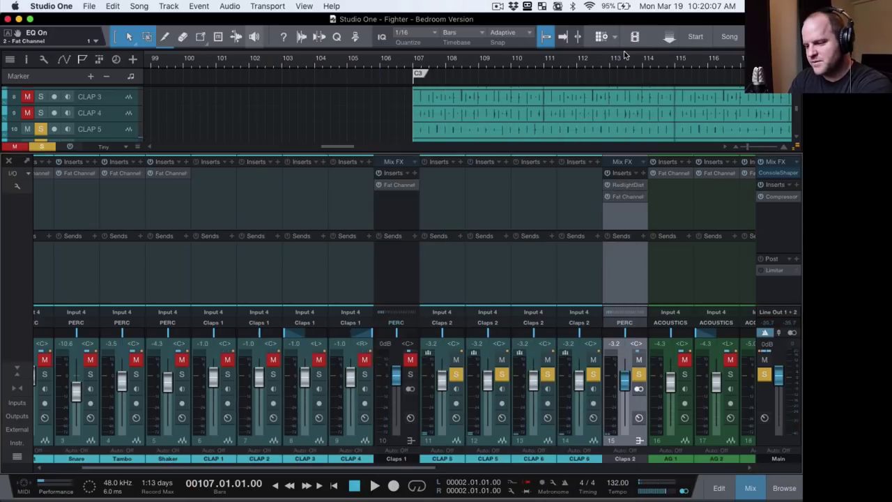
pyautogui.click(625, 52)
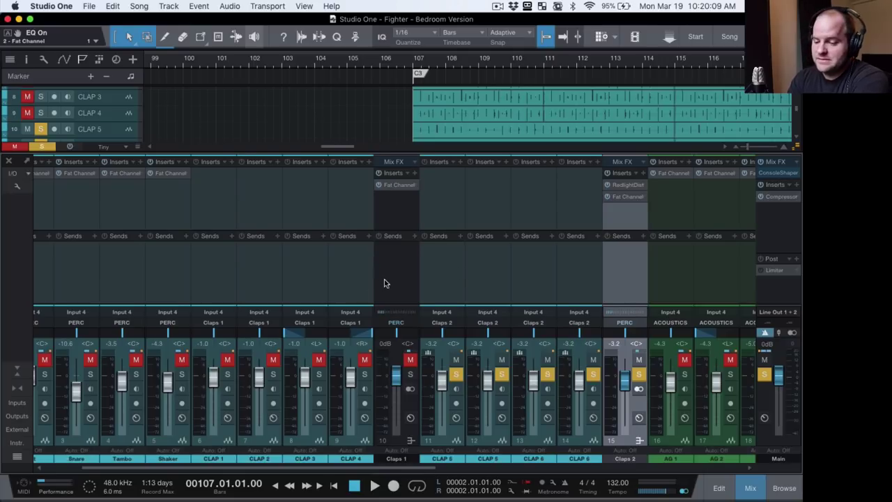
# Clear all solos and play the PERC bus soloed.
pyautogui.hscroll(10, 384, 283)
pyautogui.hotkey('shift', 's')
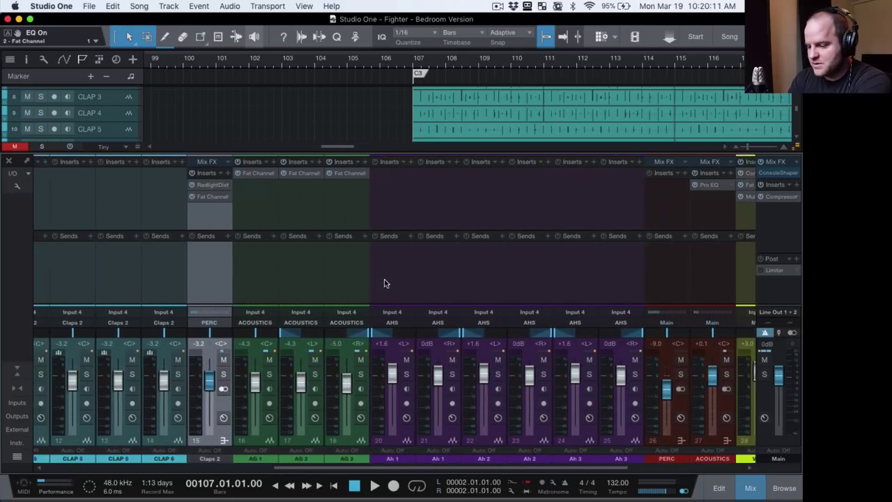
pyautogui.hscroll(4, 384, 283)
pyautogui.click(472, 374)
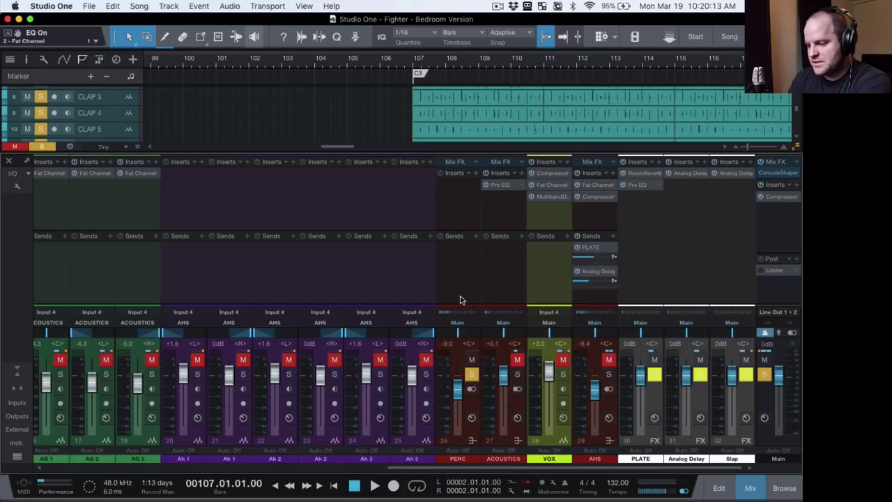
pyautogui.press('space')
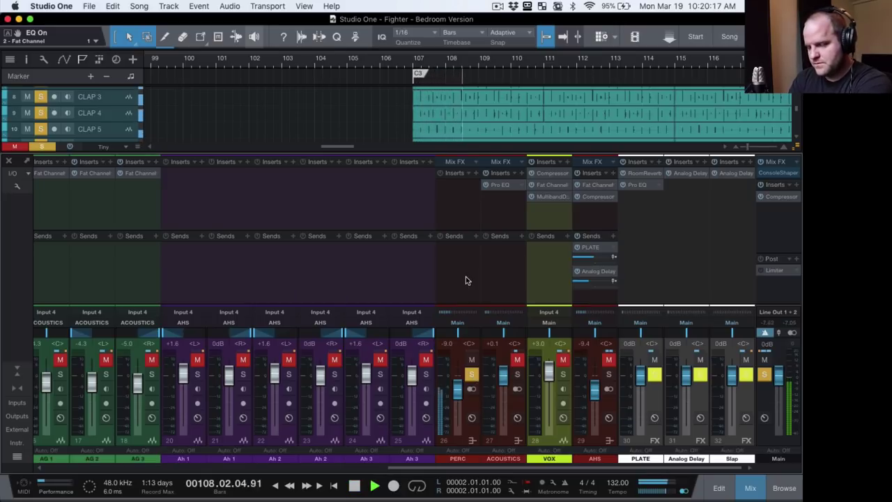
# Unsolo PERC to hear the full mix, stop playback, and select the AG 1 channel.
pyautogui.press('s')
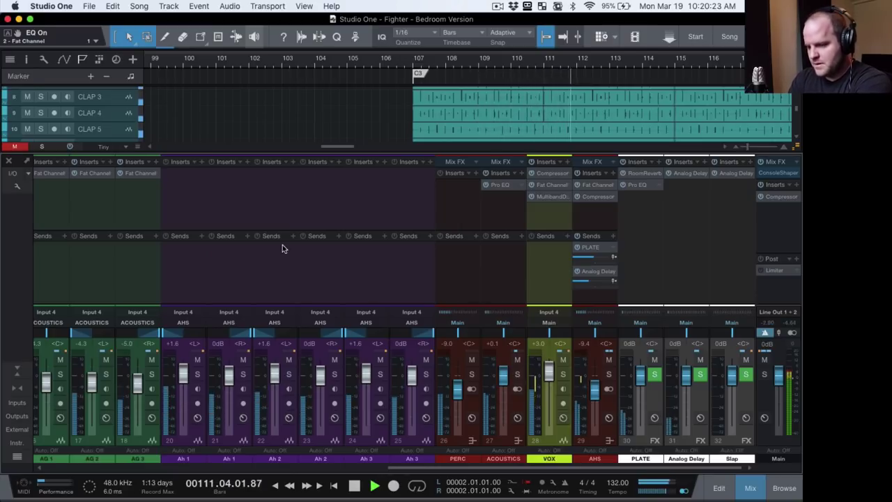
pyautogui.press('space')
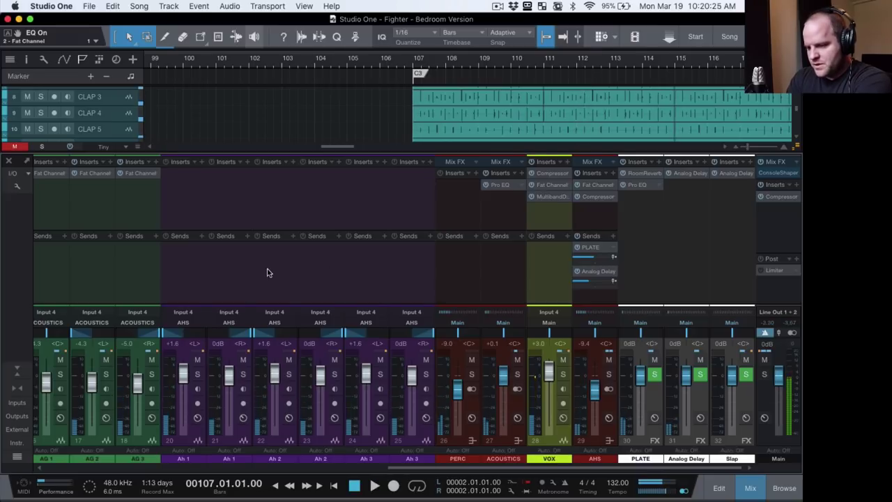
pyautogui.hscroll(-3, 130, 265)
pyautogui.click(113, 266)
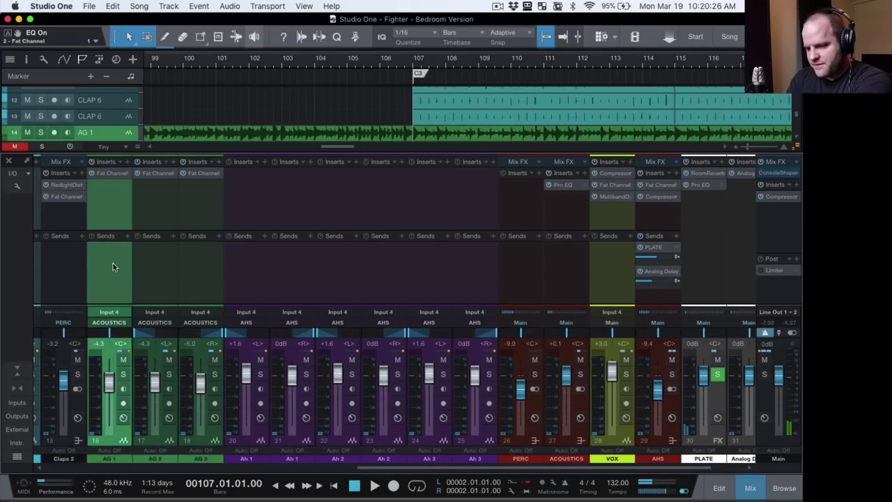
# Open AG 1's Fat Channel, move it aside, and audition AG 1 soloed.
pyautogui.click(108, 174)
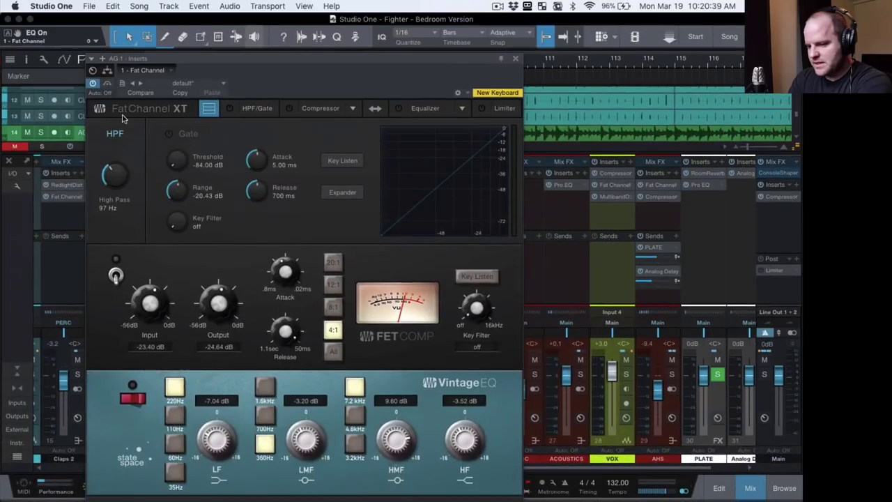
pyautogui.moveTo(201, 60); pyautogui.dragTo(483, 51)
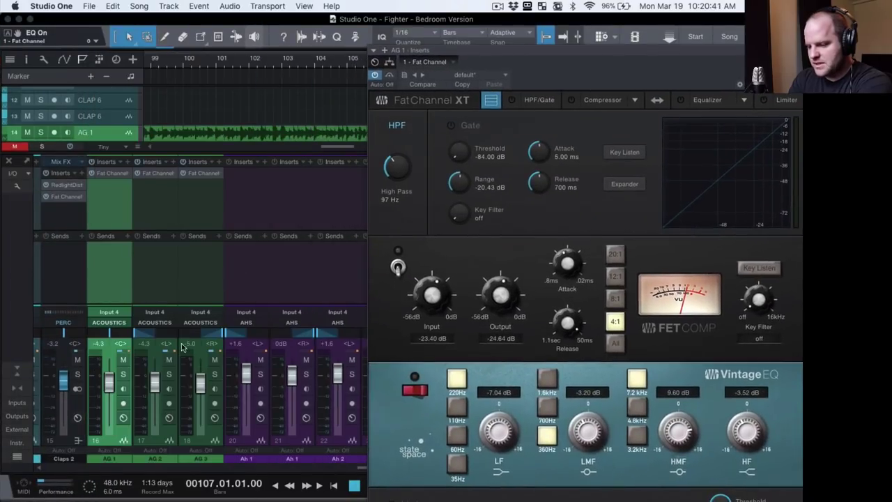
pyautogui.click(125, 375)
pyautogui.press('space')
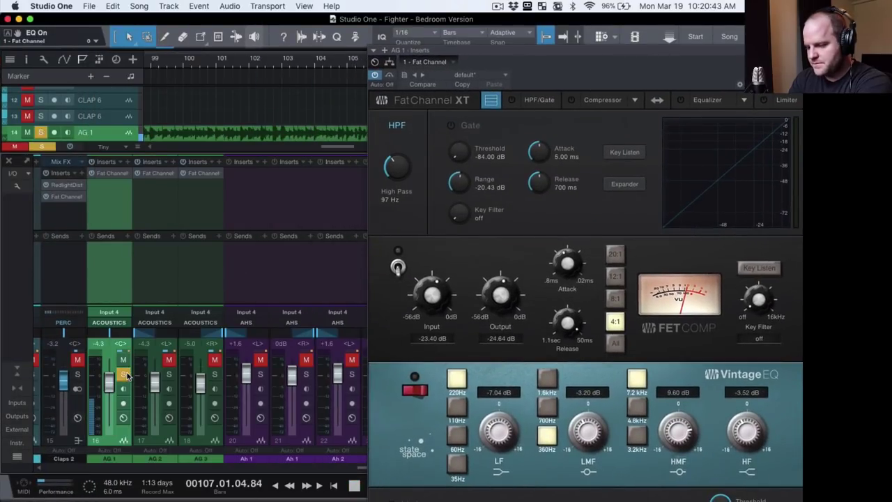
pyautogui.press('space')
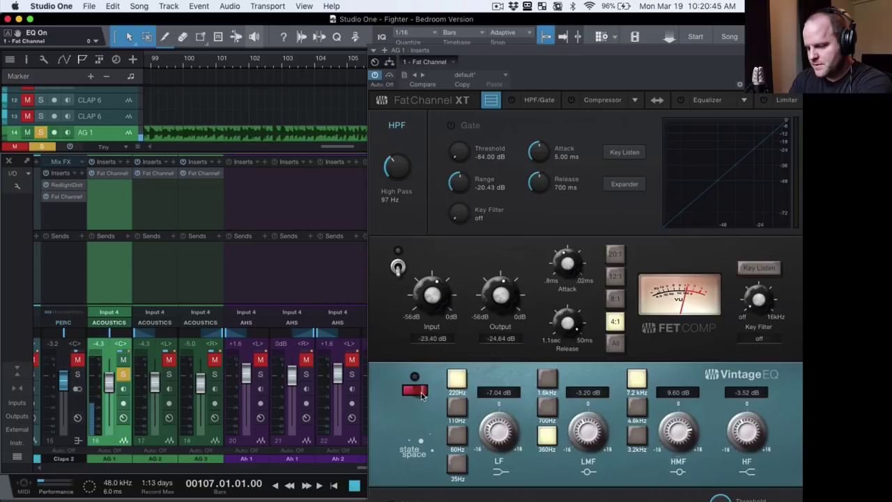
# Switch on AG 1's Vintage EQ, listen to it, then select the AG 2 channel.
pyautogui.click(416, 390)
pyautogui.press('space')
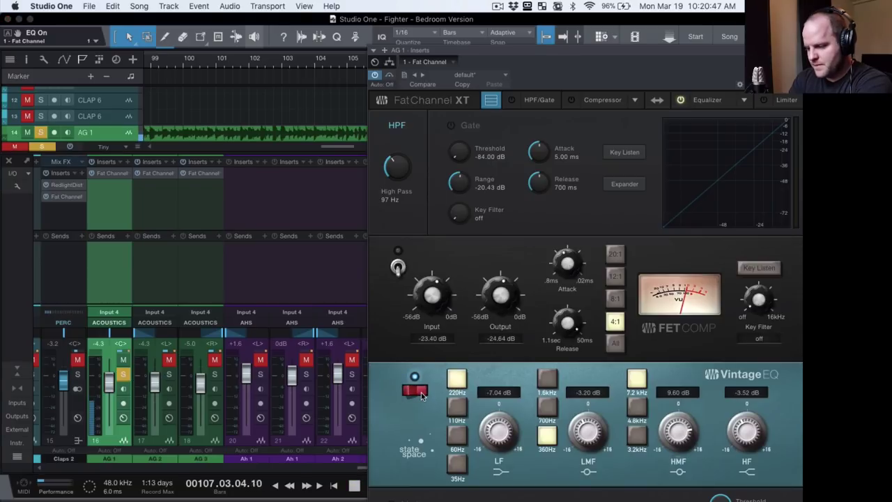
pyautogui.press('space')
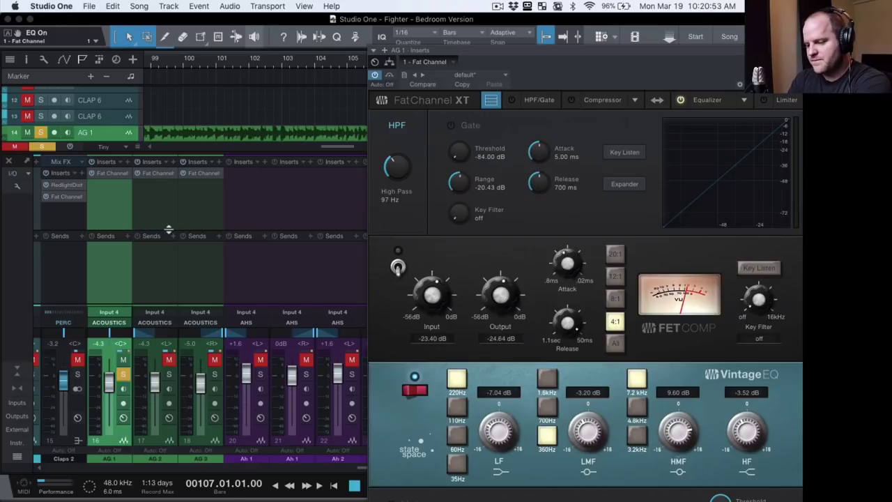
pyautogui.click(166, 268)
# Solo AG 2 instead of AG 1 and audition it.
pyautogui.click(169, 375)
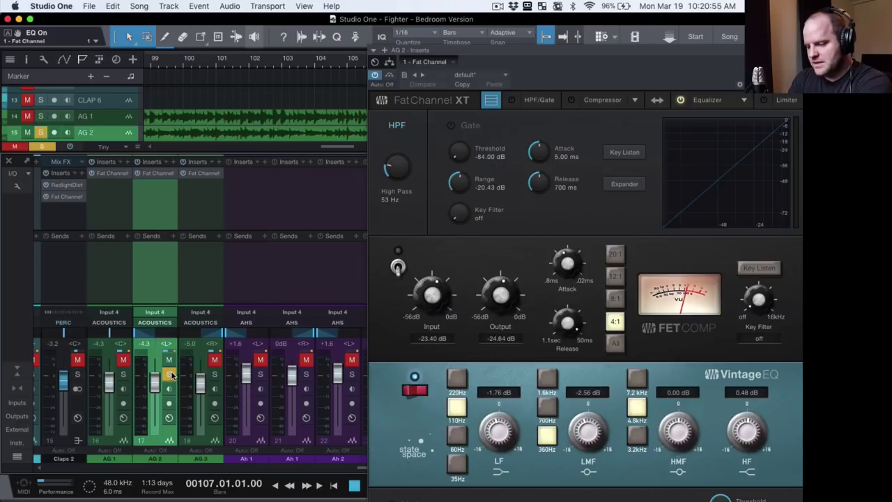
pyautogui.press('space')
pyautogui.press('space')
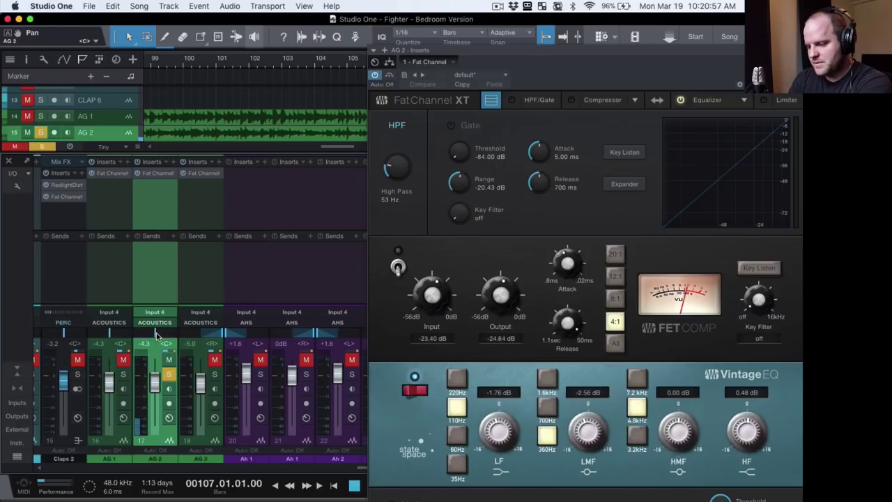
pyautogui.press('space')
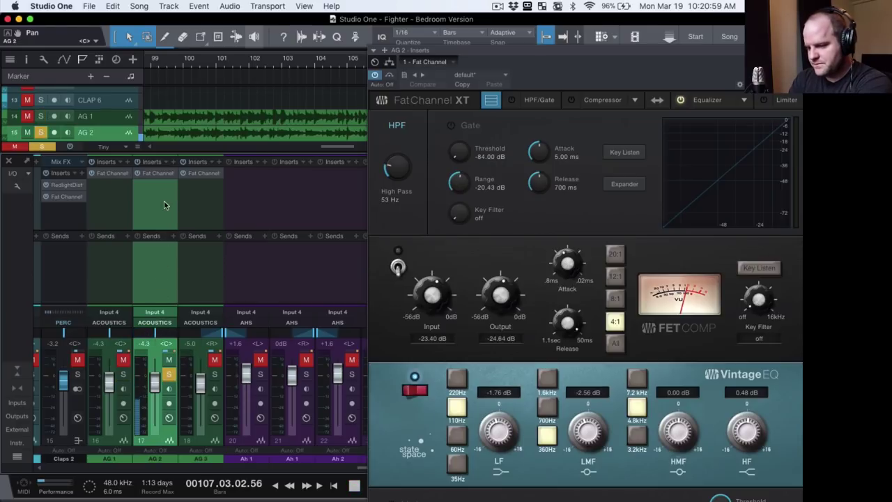
# Compare AG 2's Vintage EQ off and on, leaving it on, then select AG 3.
pyautogui.press('space')
pyautogui.click(417, 389)
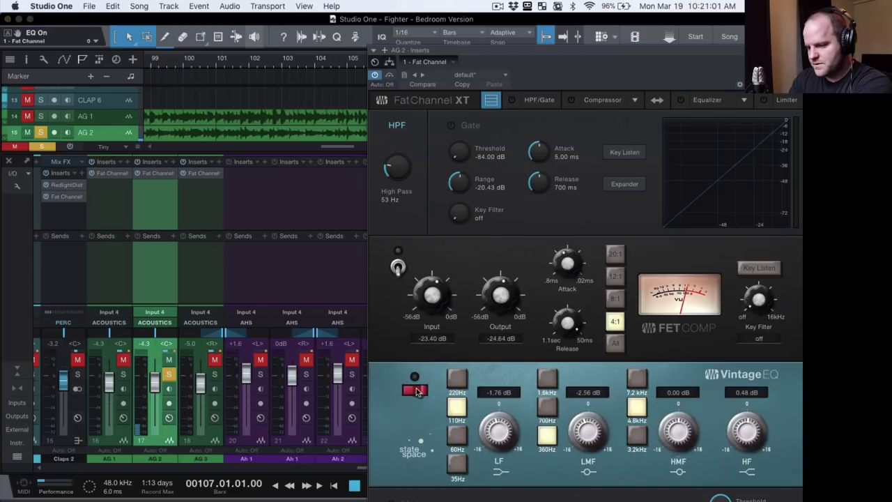
pyautogui.press('space')
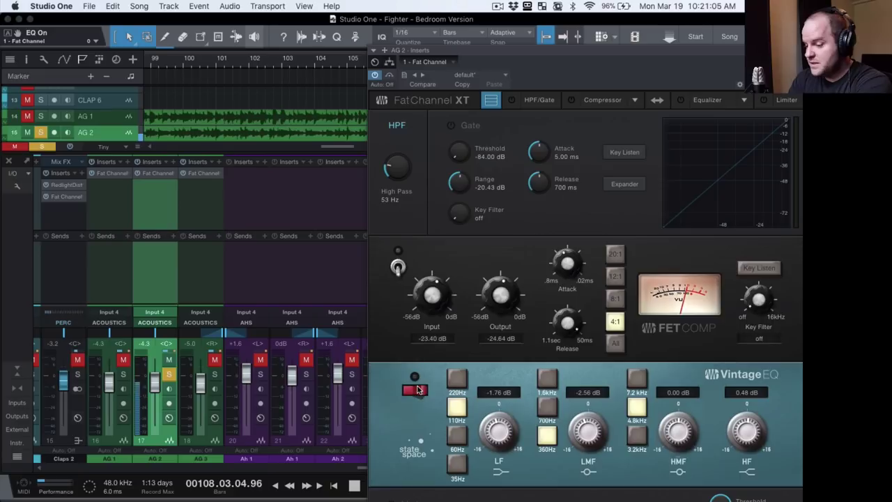
pyautogui.click(416, 389)
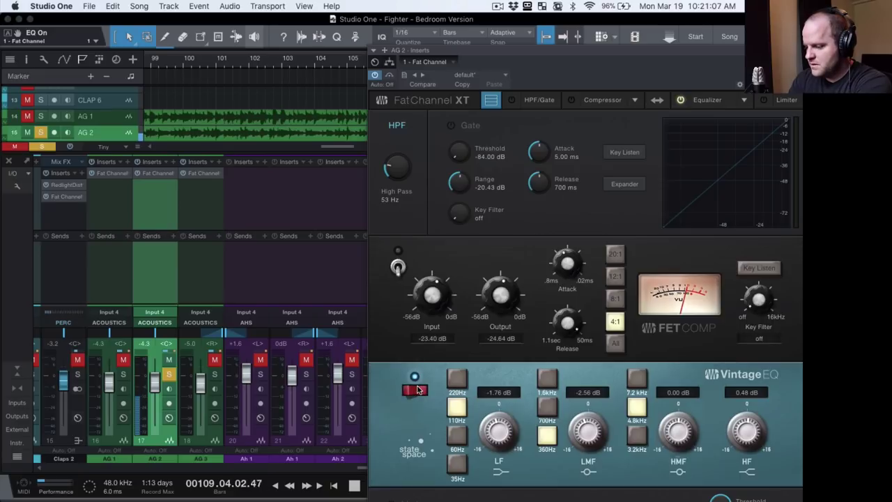
pyautogui.press('space')
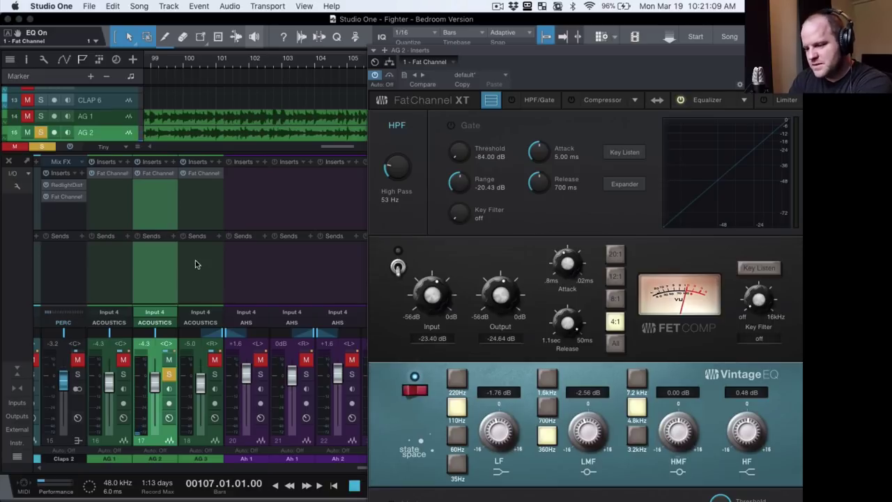
pyautogui.click(195, 269)
# Move the solo from AG 2 to AG 3 and play it with its Vintage EQ bypassed.
pyautogui.click(168, 374)
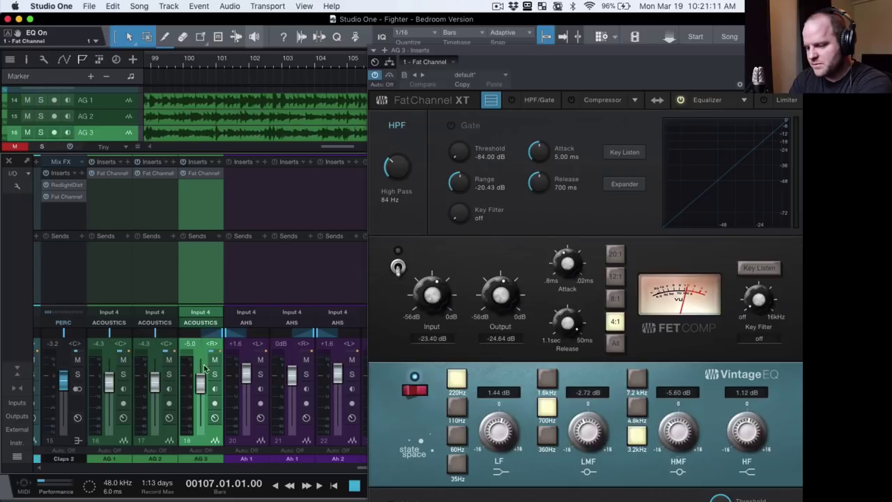
pyautogui.click(215, 374)
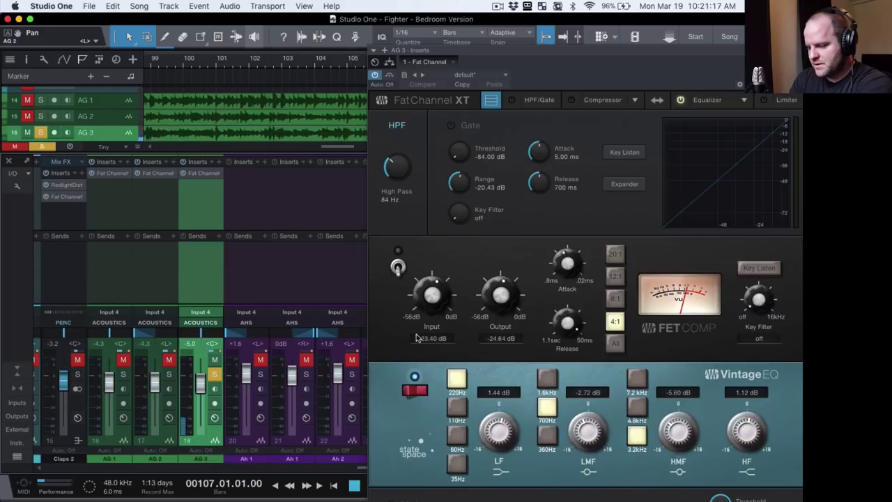
pyautogui.click(414, 390)
pyautogui.press('space')
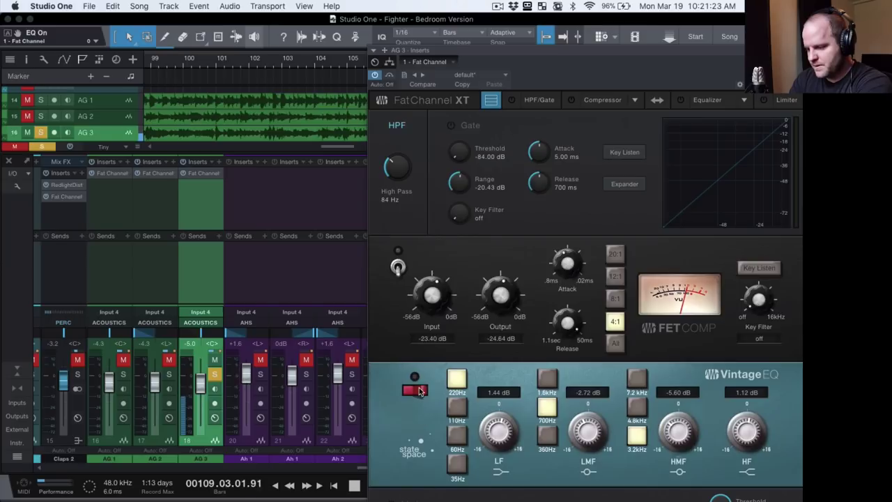
pyautogui.press('space')
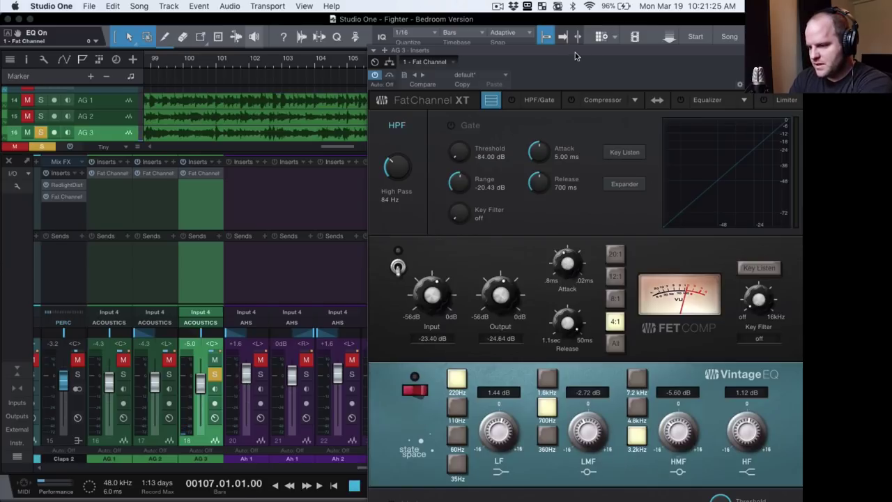
# Reposition the Fat Channel window, toggle AG 3's Vintage EQ back on, and close the window.
pyautogui.moveTo(575, 52); pyautogui.dragTo(304, 21)
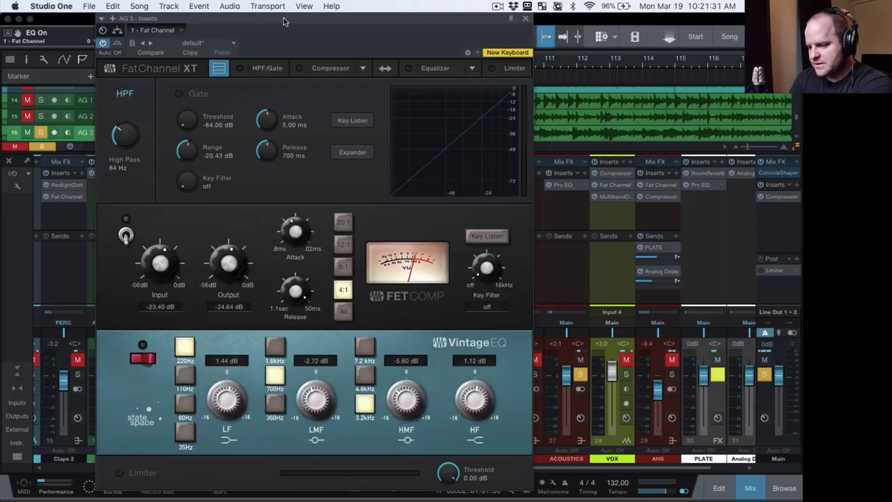
pyautogui.moveTo(284, 21); pyautogui.dragTo(244, 28)
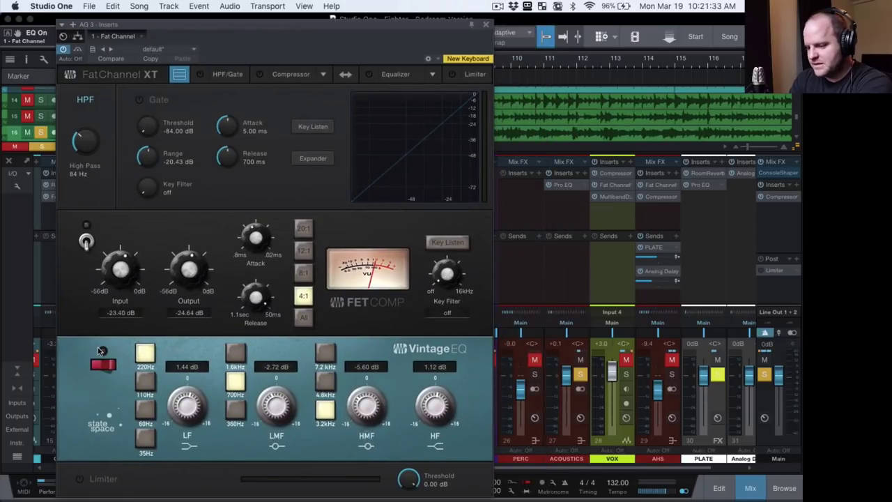
pyautogui.click(105, 364)
pyautogui.click(104, 364)
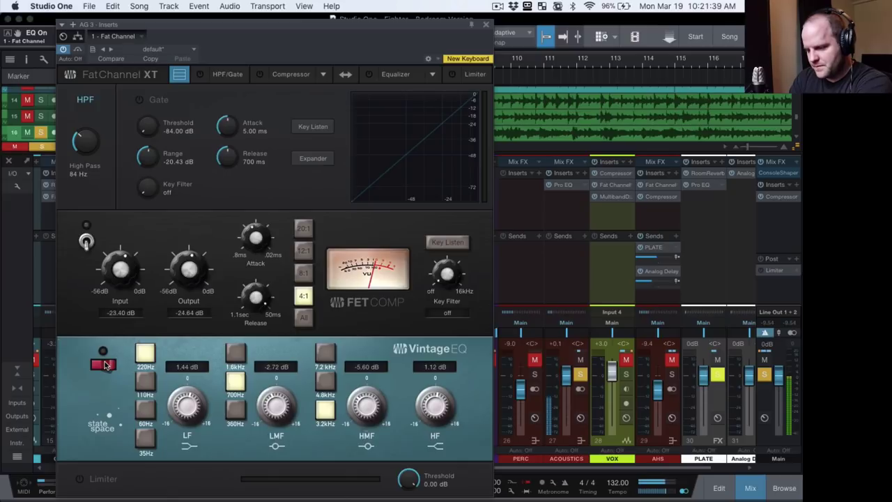
pyautogui.click(104, 365)
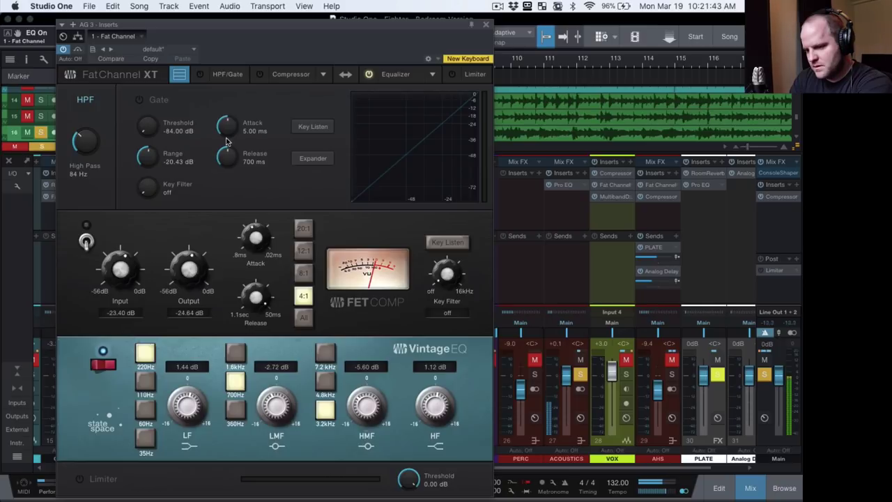
pyautogui.click(487, 26)
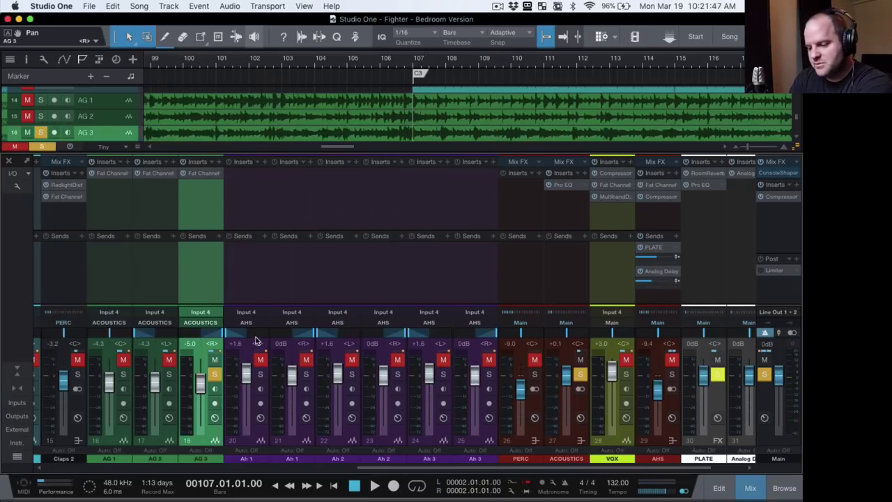
# Move the solo from AG 3 to the ACOUSTICS bus and open its Pro EQ.
pyautogui.click(215, 375)
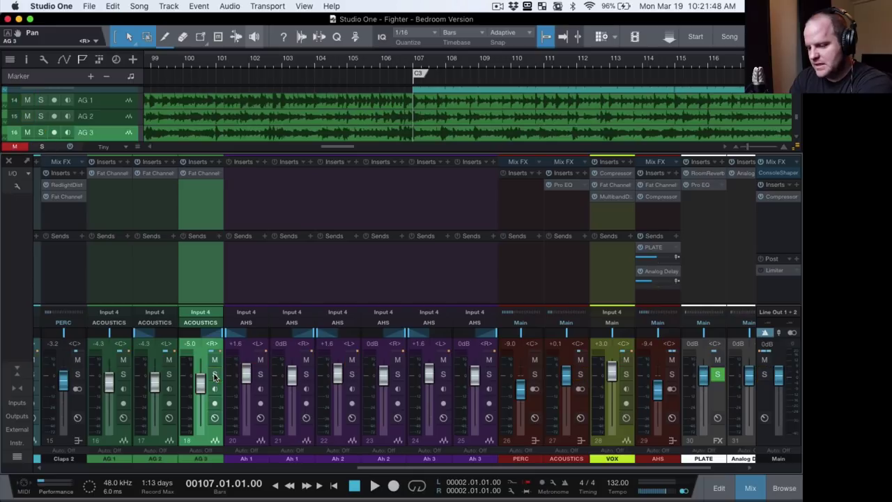
pyautogui.click(580, 374)
pyautogui.doubleClick(563, 186)
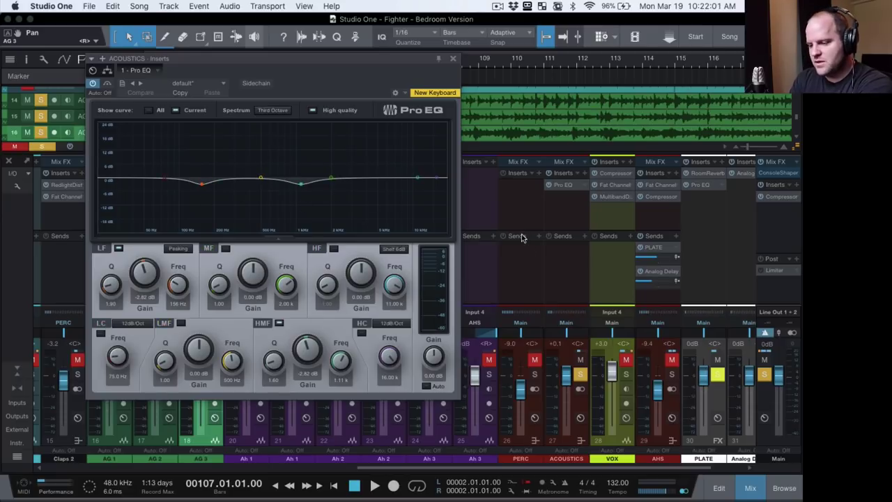
# Compare the ACOUSTICS Pro EQ bypassed versus active during playback, leave it on, and close it.
pyautogui.click(564, 215)
pyautogui.click(548, 186)
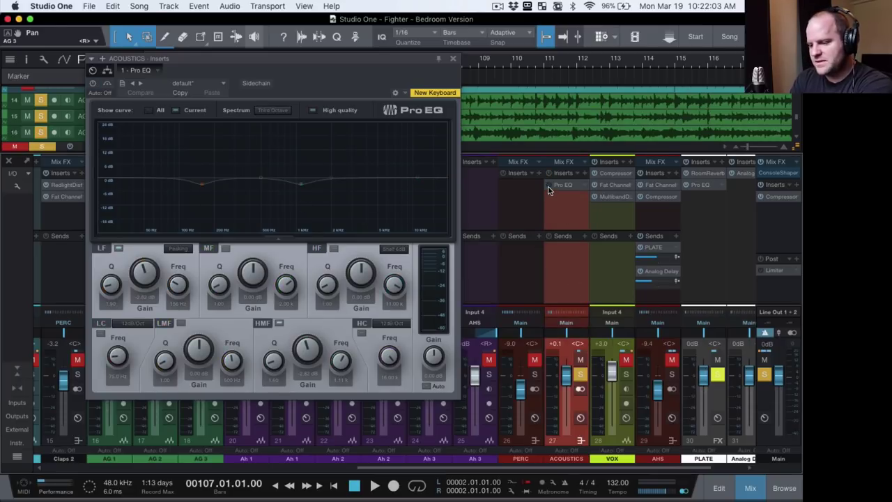
pyautogui.press('space')
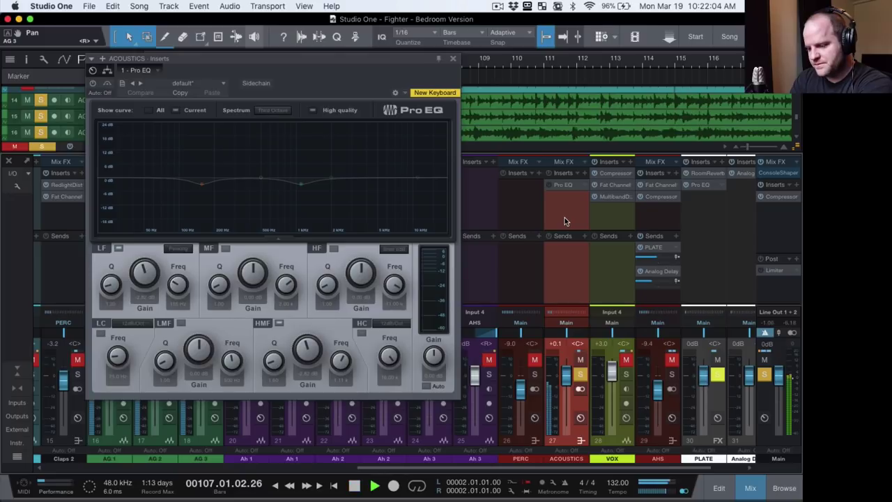
pyautogui.click(548, 187)
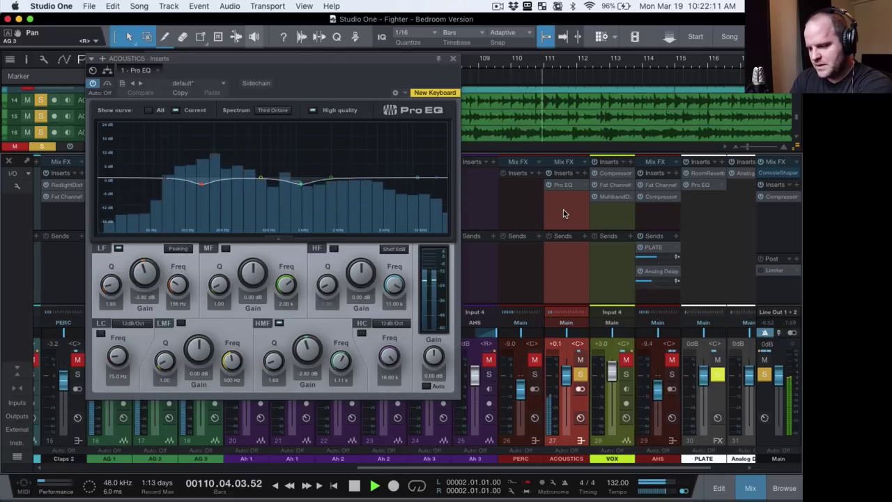
pyautogui.press('space')
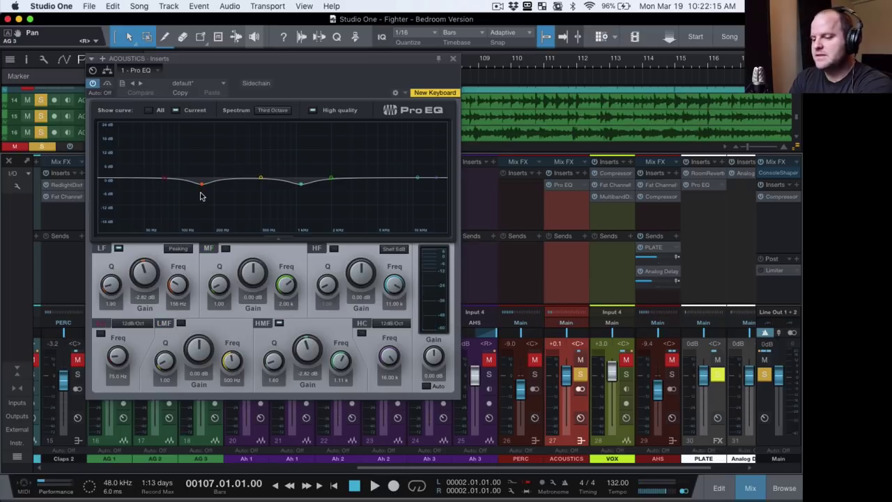
pyautogui.click(453, 58)
# Clear all solos and open the VOX channel's compressor settings.
pyautogui.hotkey('shift', 's')
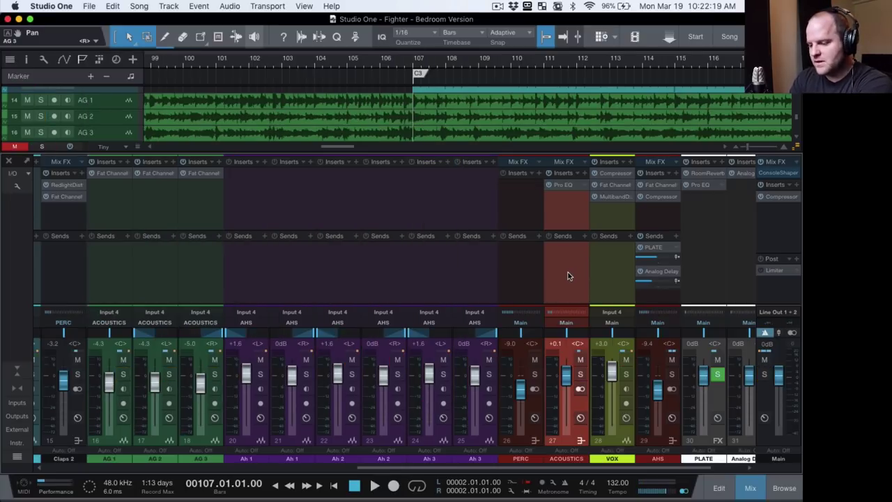
pyautogui.click(599, 279)
pyautogui.click(608, 176)
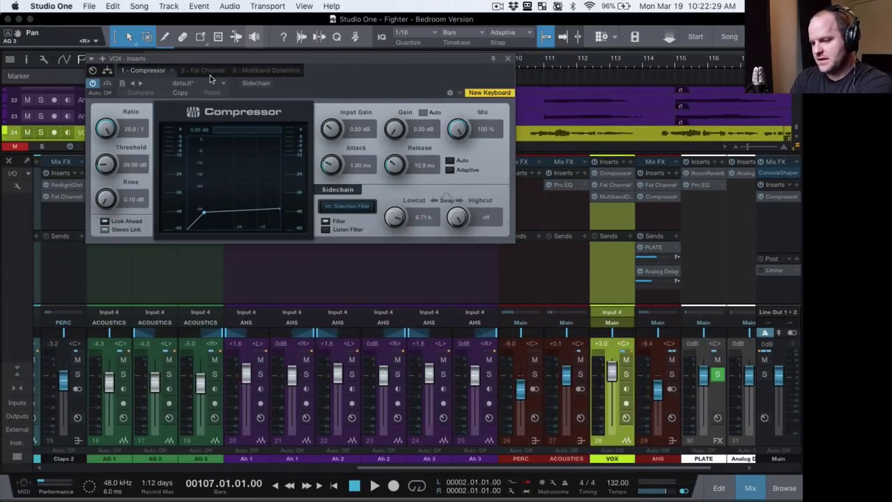
# Review VOX's Fat Channel limiter, then Multiband Dynamics' High Mid band (2.0:1, -38.23 dB threshold).
pyautogui.click(210, 72)
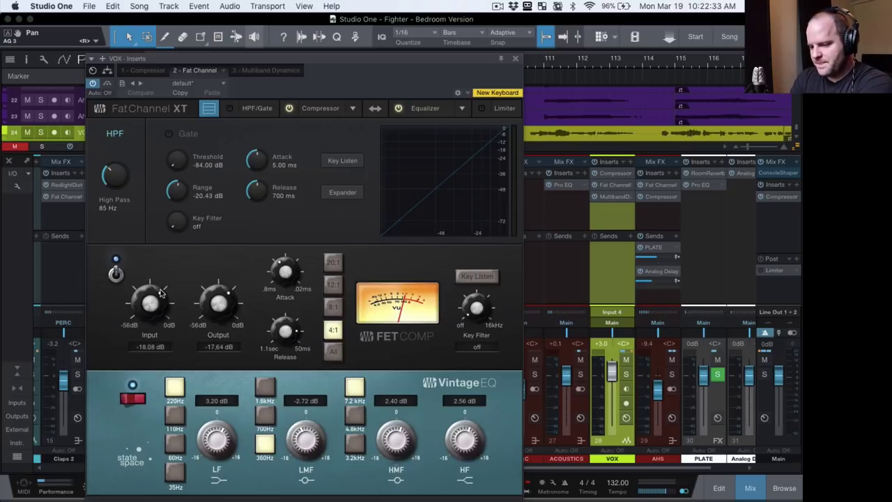
pyautogui.moveTo(262, 61); pyautogui.dragTo(242, 14)
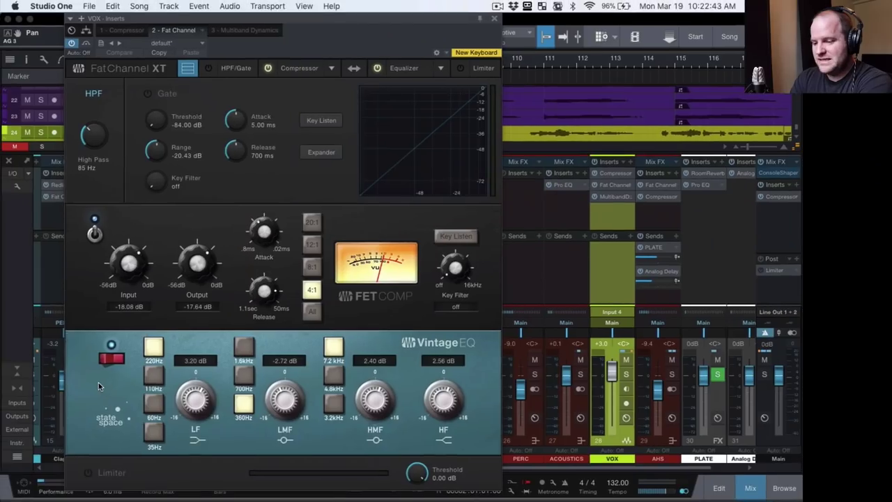
pyautogui.click(247, 30)
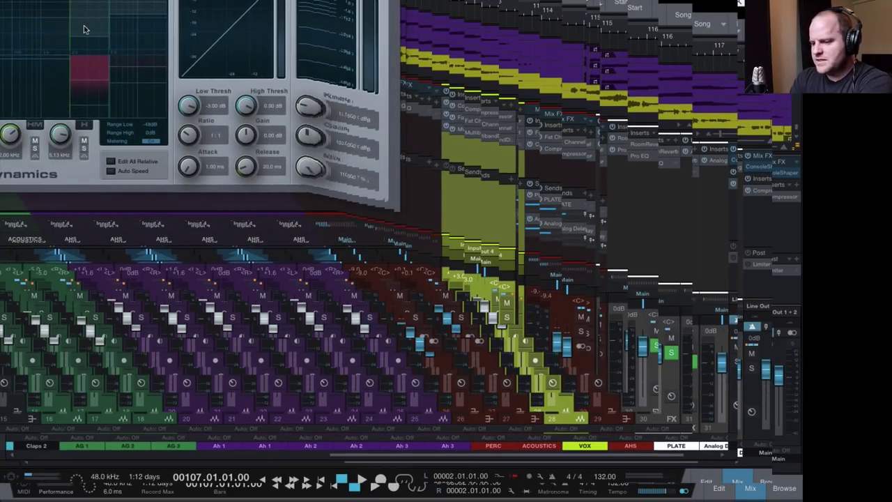
pyautogui.click(88, 76)
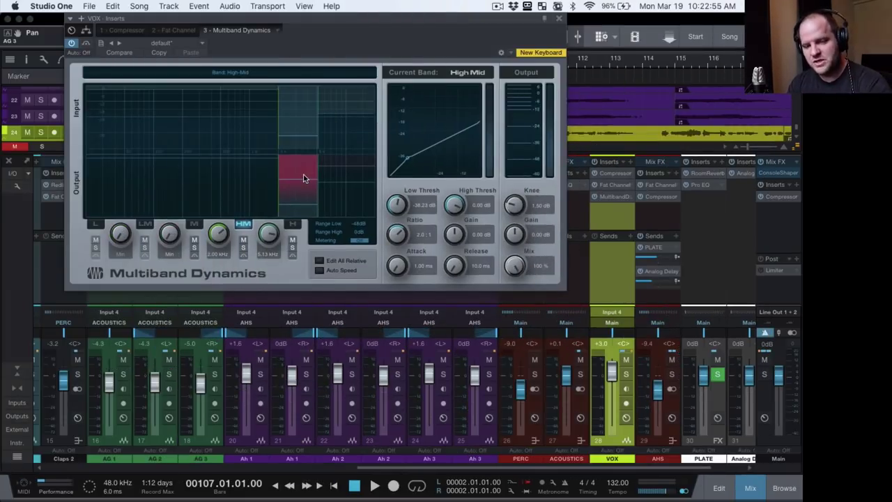
# Close Multiband Dynamics, bypass all VOX inserts, and play the VOX track soloed.
pyautogui.click(557, 19)
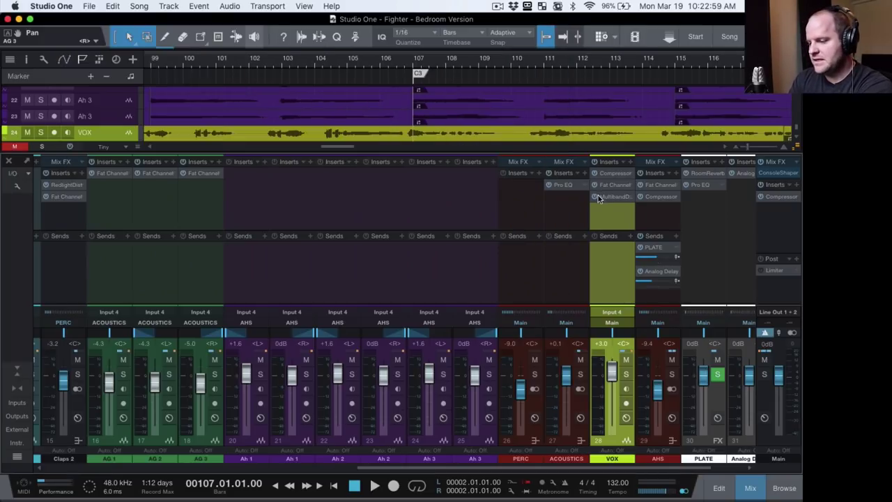
pyautogui.click(594, 163)
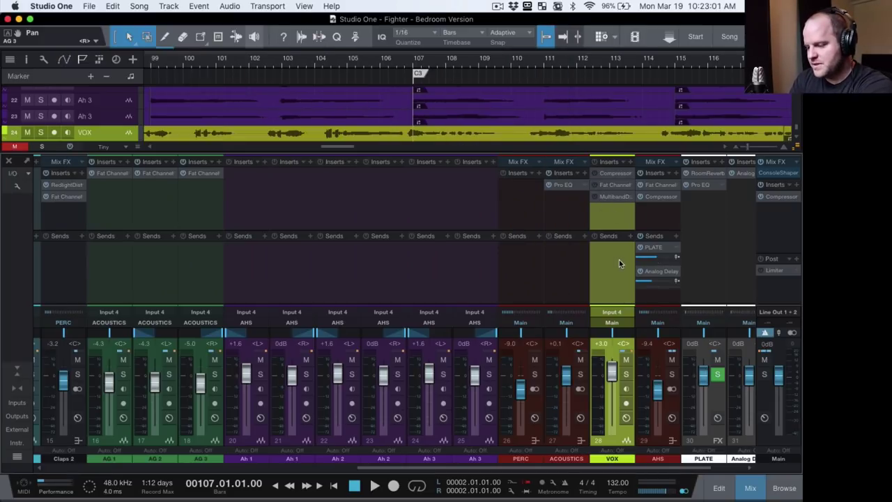
pyautogui.press('s')
pyautogui.press('space')
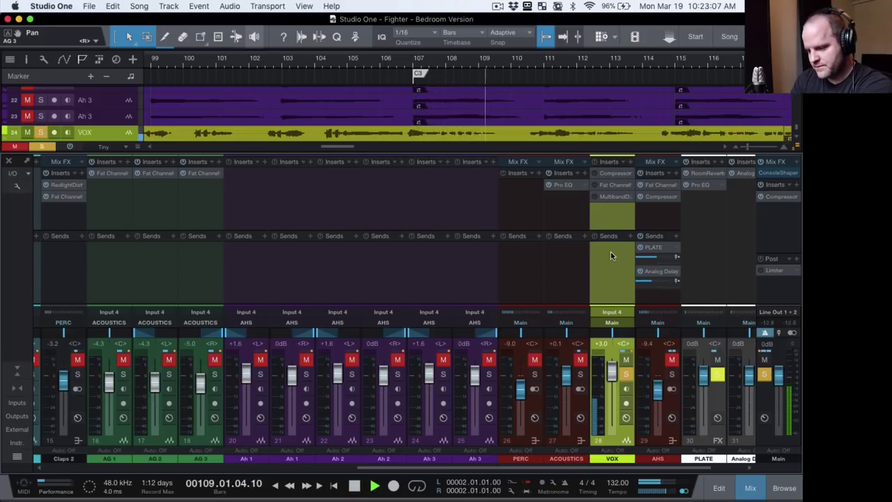
pyautogui.press('space')
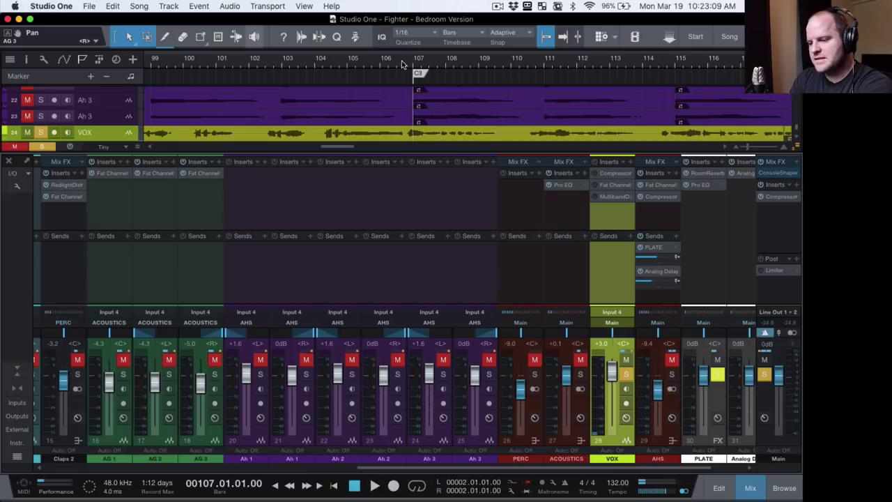
# Play the soloed vocal from just before bar 107, twice.
pyautogui.click(401, 62)
pyautogui.press('space')
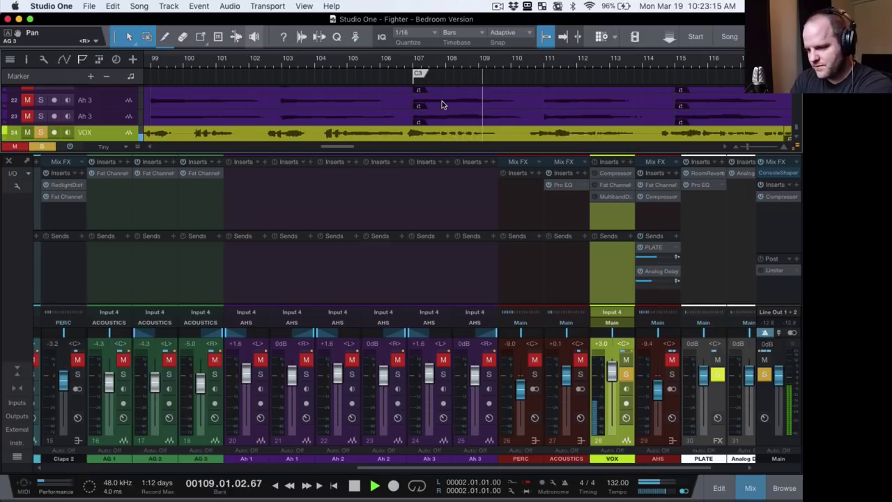
pyautogui.press('space')
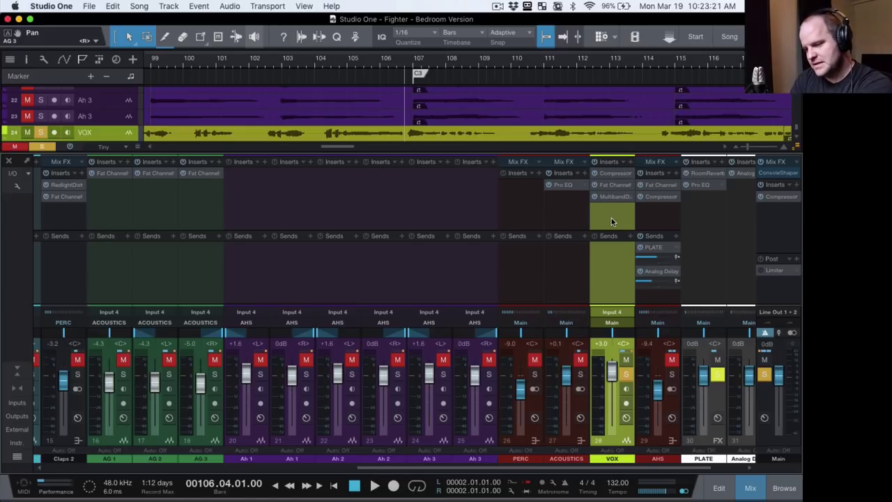
pyautogui.press('space')
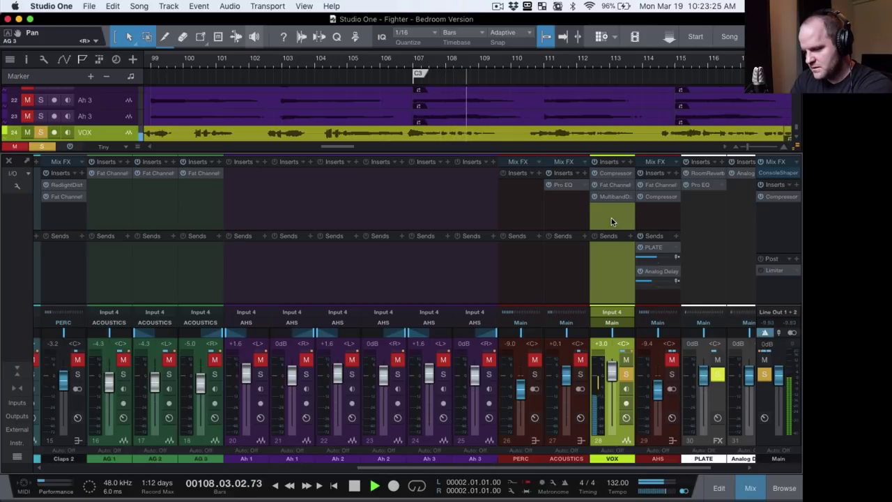
# Open the VOX Multiband Dynamics plugin and play from bar 106 while repositioning its window.
pyautogui.click(615, 197)
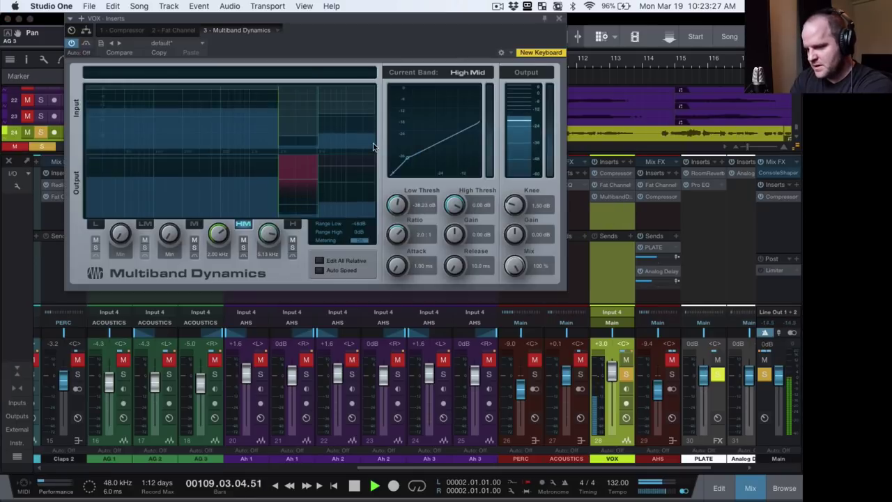
pyautogui.press('space')
pyautogui.press('space')
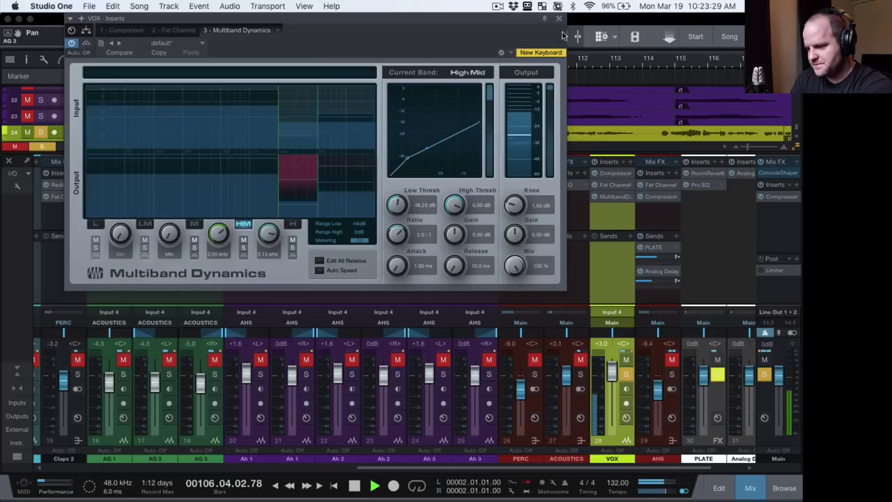
pyautogui.moveTo(493, 20); pyautogui.dragTo(408, 59)
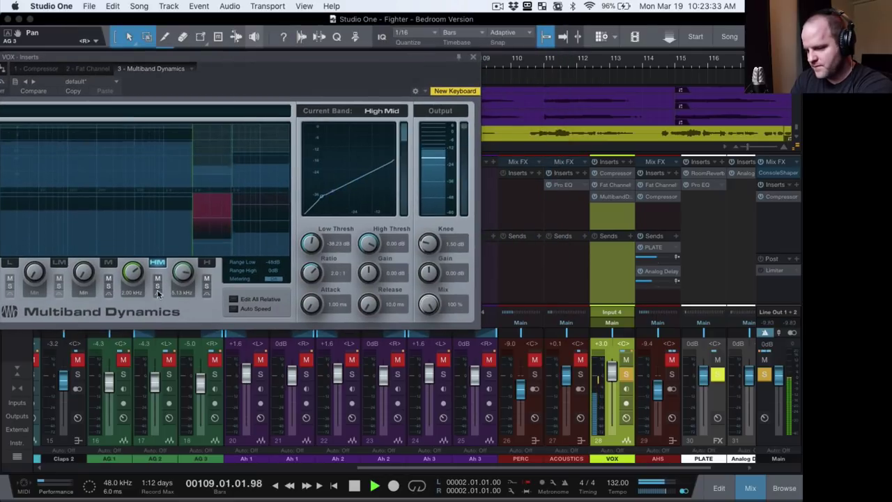
pyautogui.press('space')
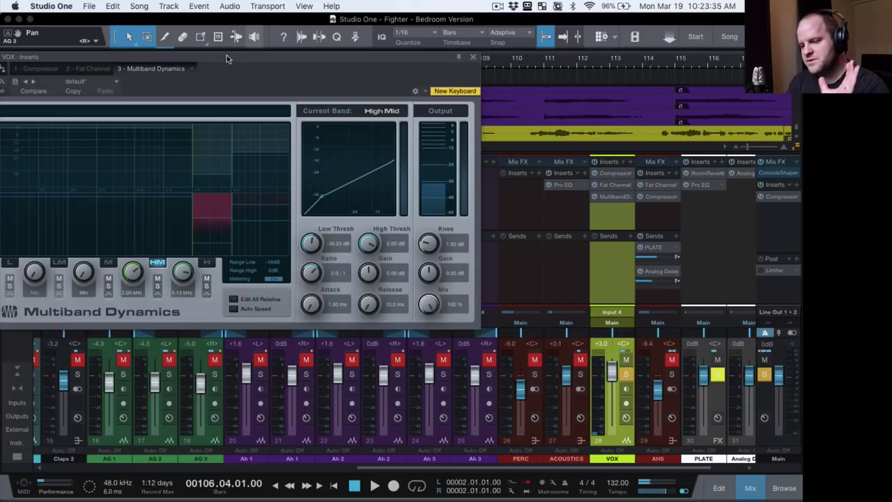
pyautogui.moveTo(227, 56); pyautogui.dragTo(278, 51)
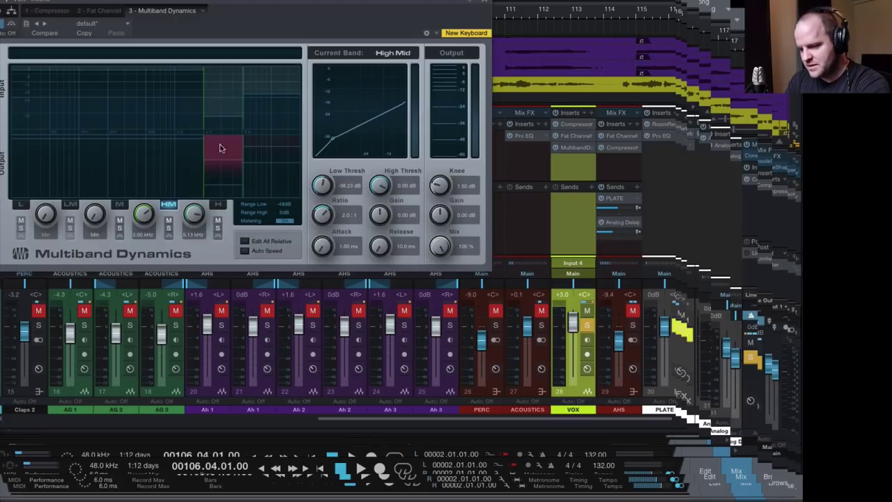
# Solo the High Mid band to audition it, then unsolo it and close the editor.
pyautogui.click(169, 228)
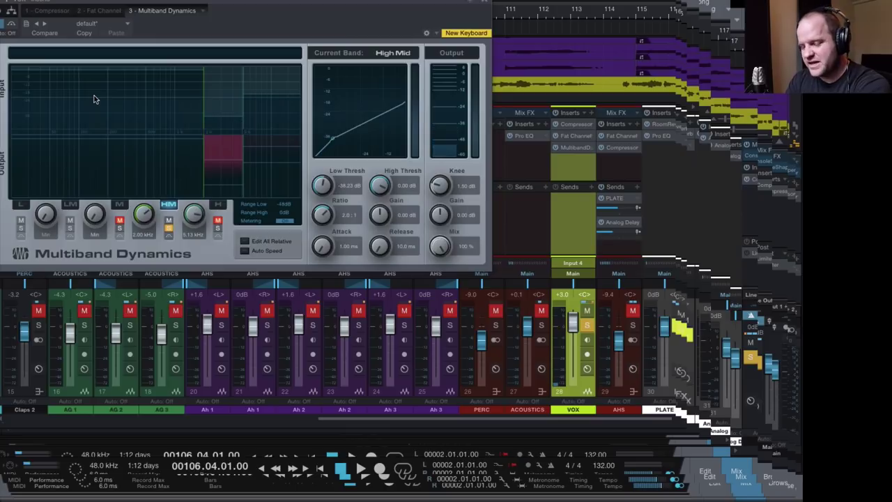
pyautogui.click(169, 227)
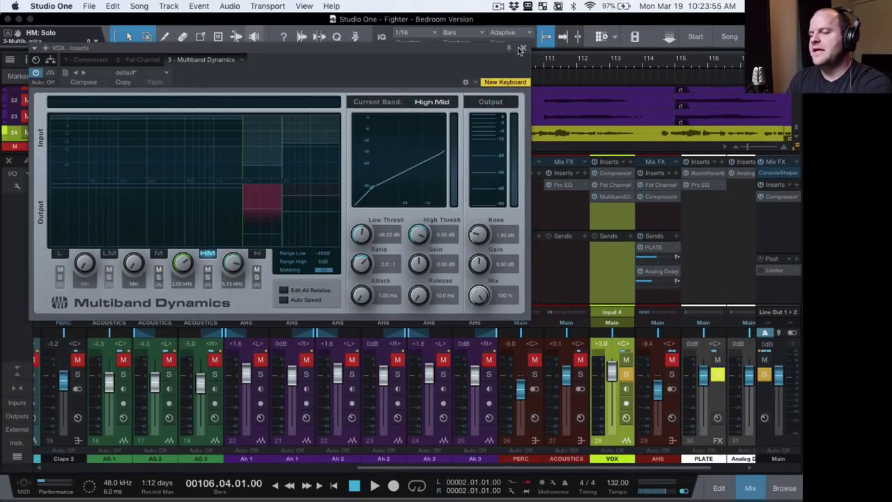
pyautogui.click(523, 50)
# Unsolo VOX, zoom out to the whole song, and play from the V3 marker at bar 65.
pyautogui.hscroll(3, 530, 268)
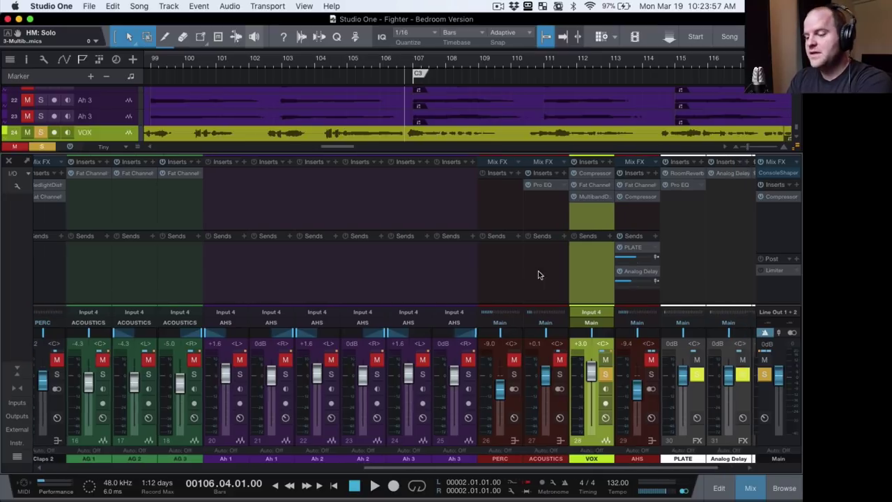
pyautogui.press('s')
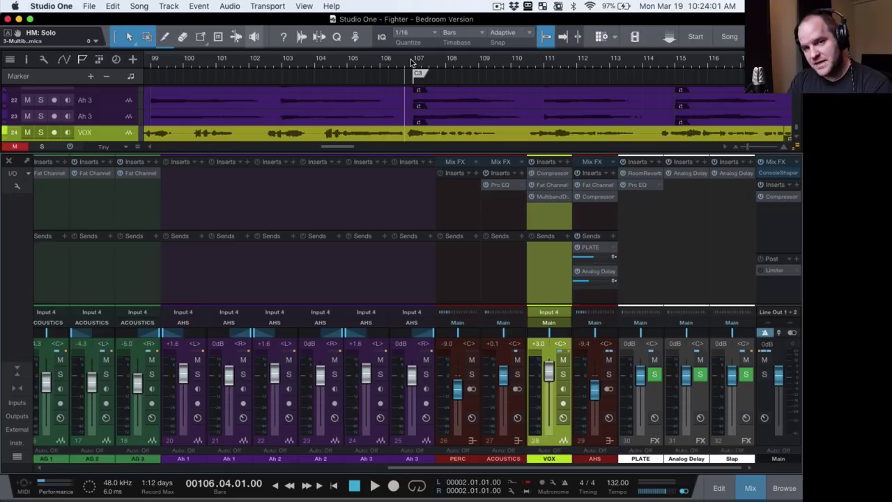
pyautogui.moveTo(411, 63); pyautogui.dragTo(397, 35)
pyautogui.hscroll(-5, 213, 92)
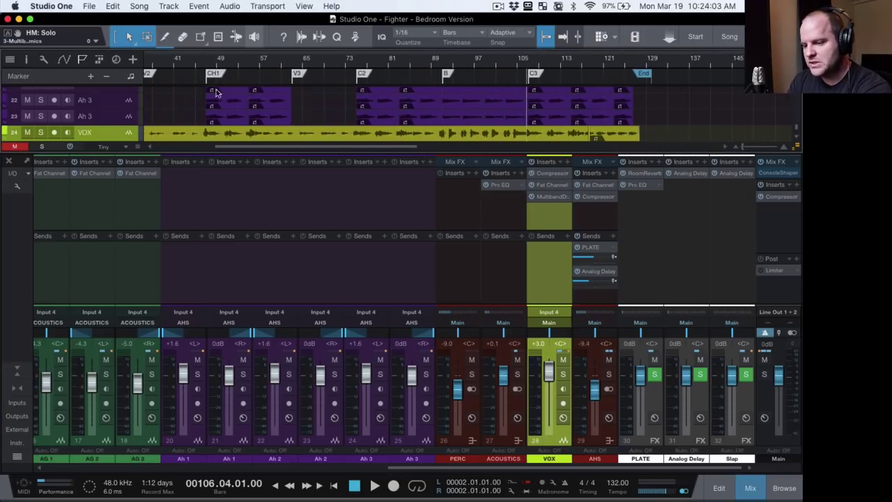
pyautogui.click(293, 68)
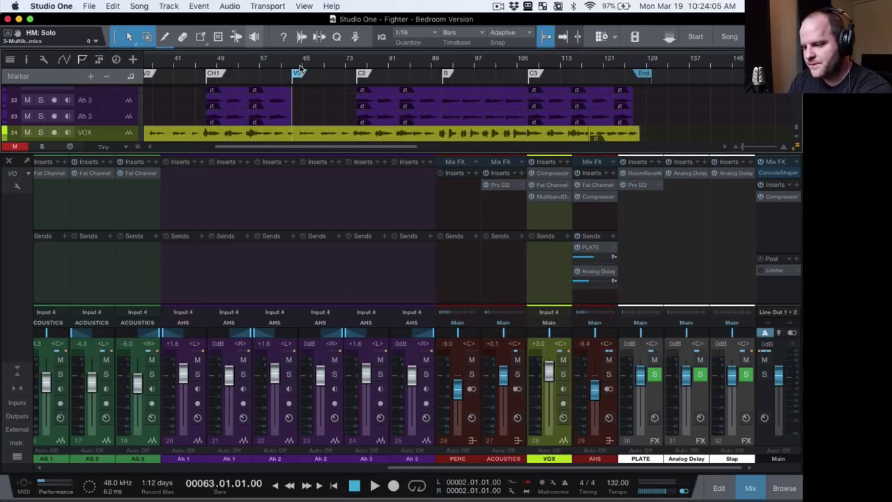
pyautogui.click(299, 71)
pyautogui.press('space')
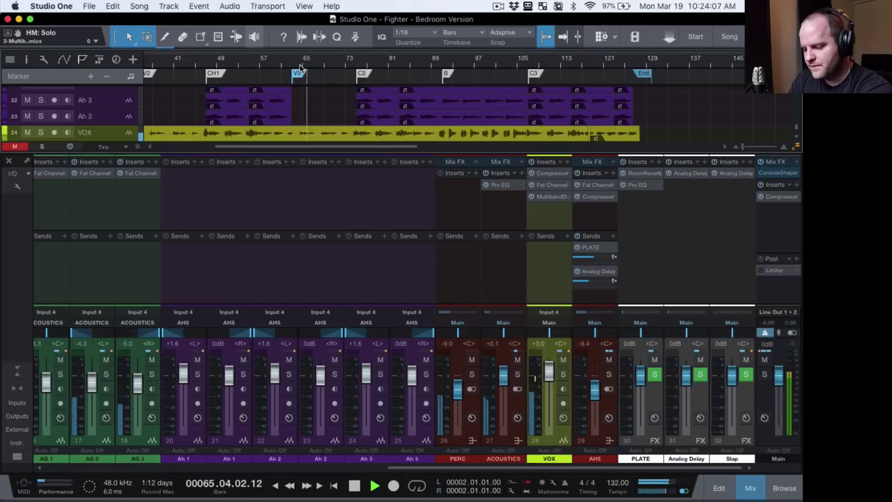
# Solo VOX and listen through its Multiband Dynamics from bar 65, then close it and stop.
pyautogui.click(539, 271)
pyautogui.press('s')
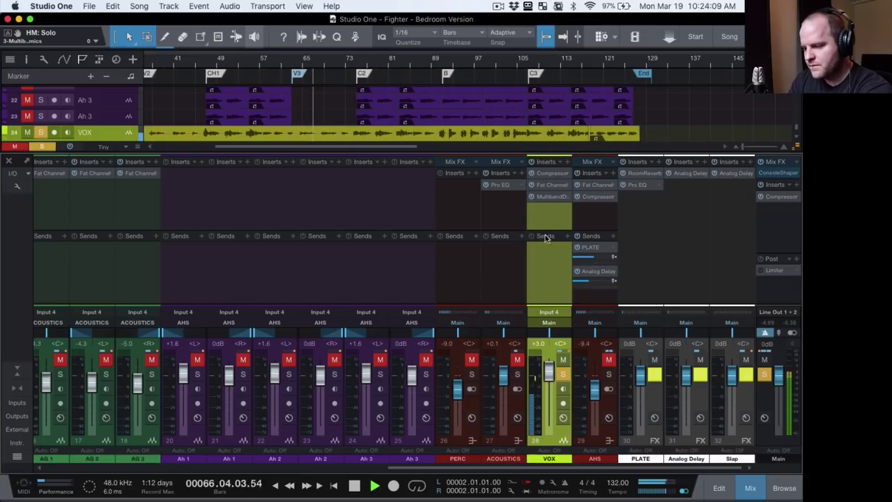
pyautogui.click(548, 199)
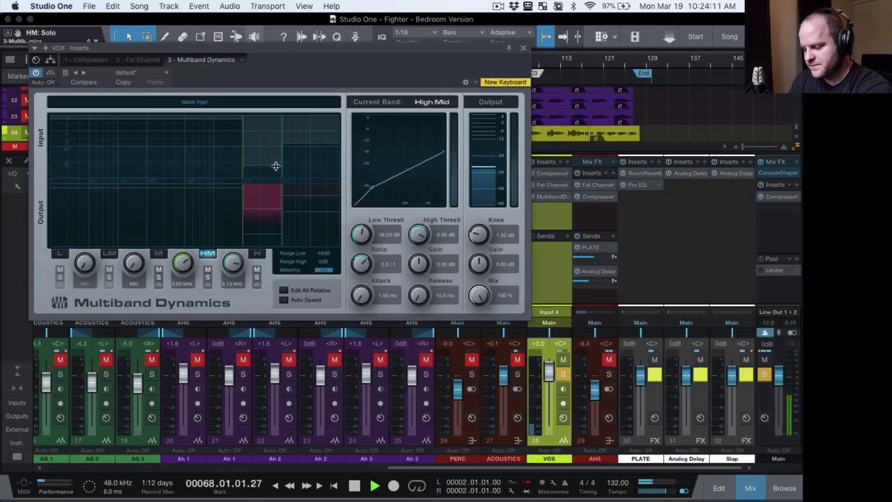
pyautogui.press('space')
pyautogui.press('space')
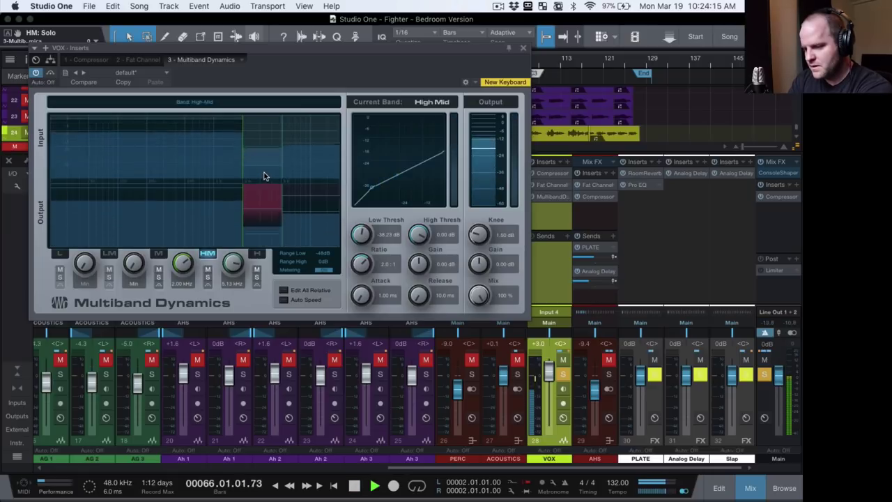
pyautogui.click(523, 47)
pyautogui.press('space')
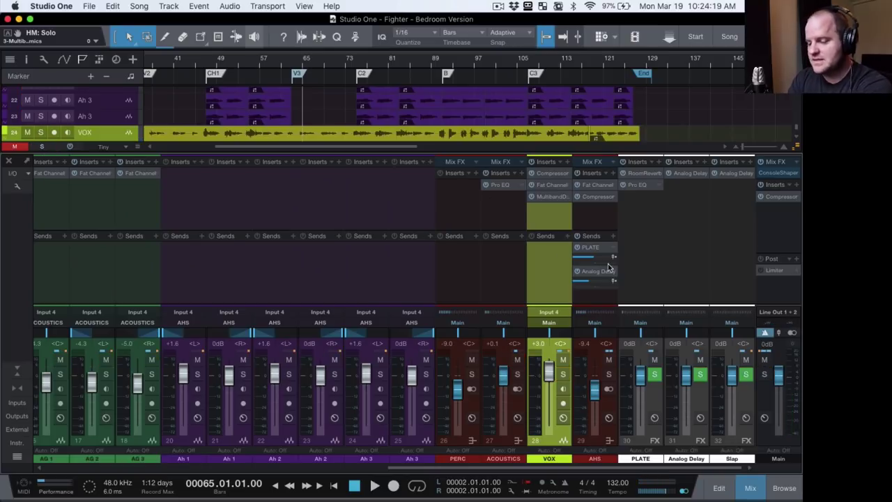
# Select the AHS, VOX and then ACOUSTICS channels in the mixer.
pyautogui.click(600, 224)
pyautogui.click(547, 272)
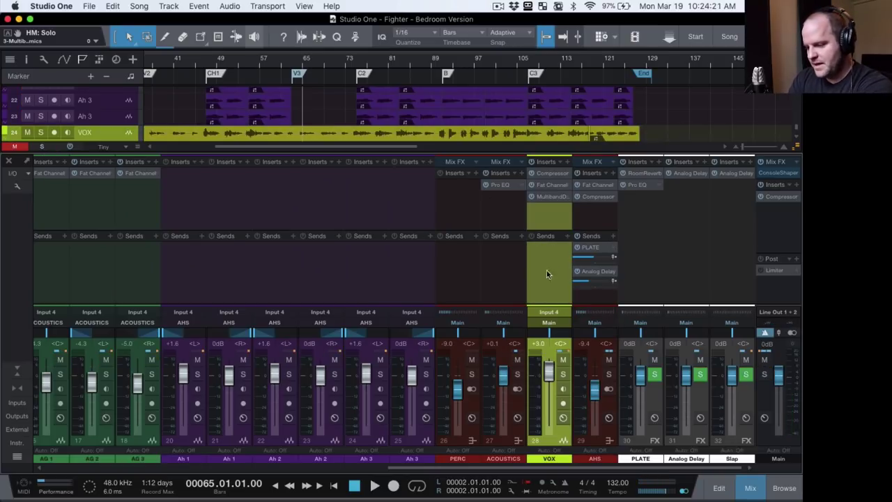
pyautogui.click(514, 274)
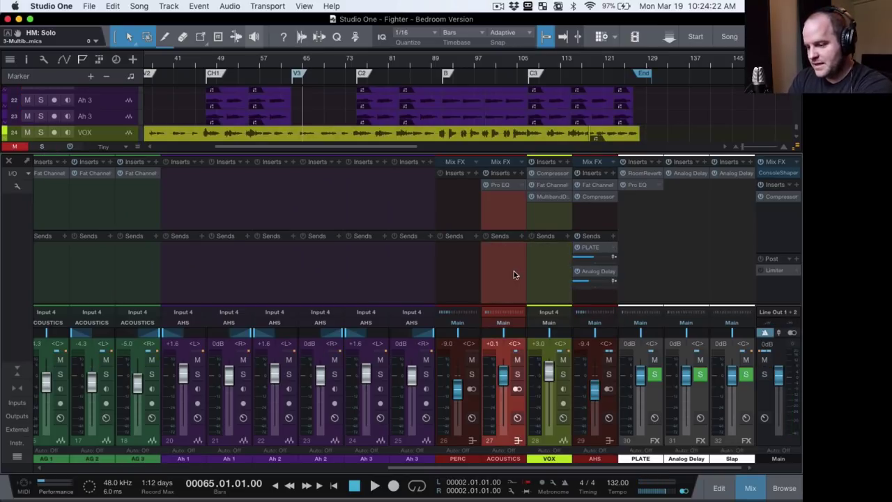
pyautogui.click(779, 198)
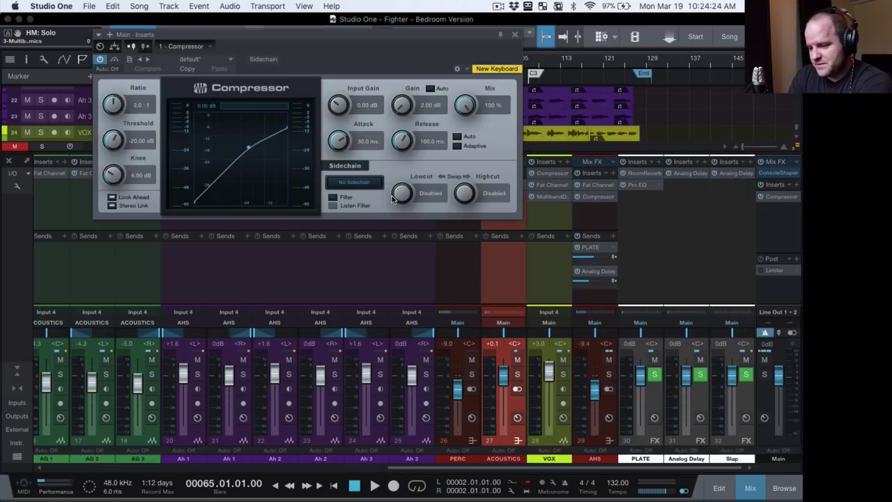
pyautogui.click(516, 35)
pyautogui.click(723, 258)
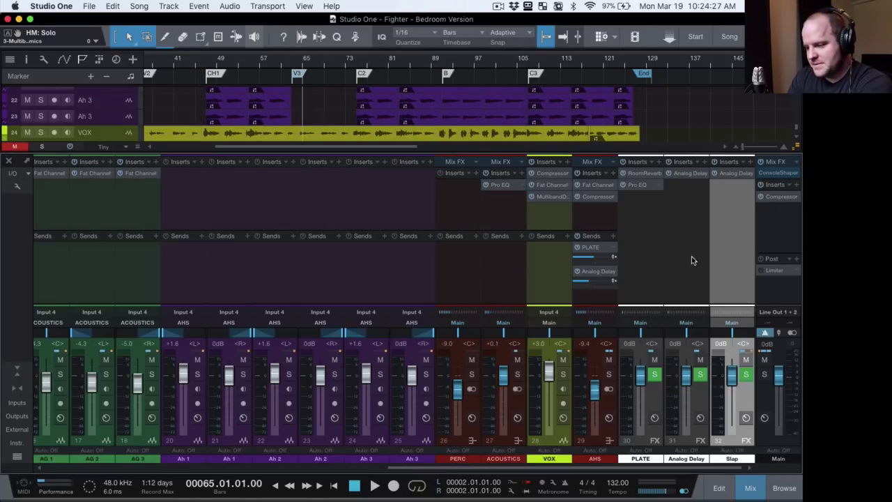